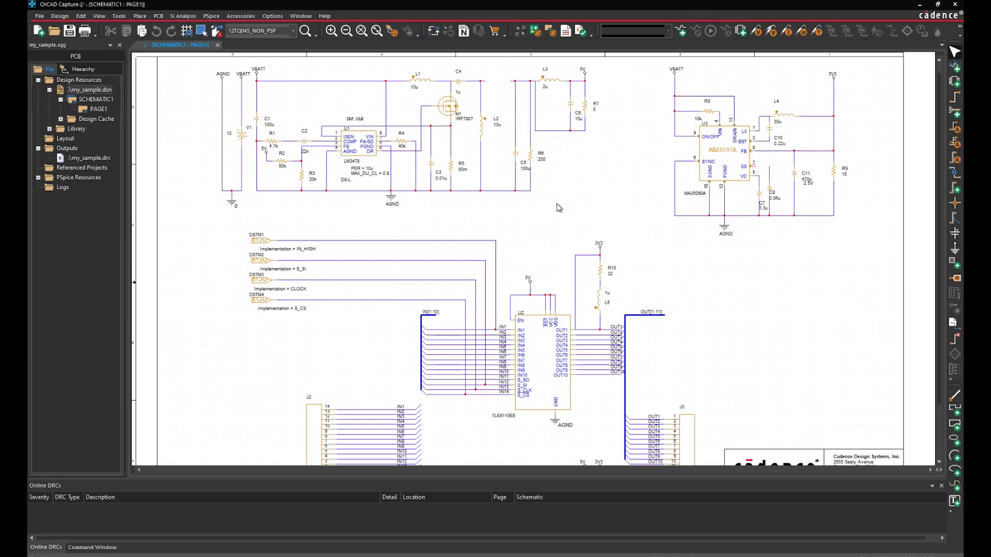
Place a mirrored CON2 connector as J4 to the left of the supply
{"action": "left_click", "coordinate": [279, 31]}
{"action": "type", "text": "CON"}
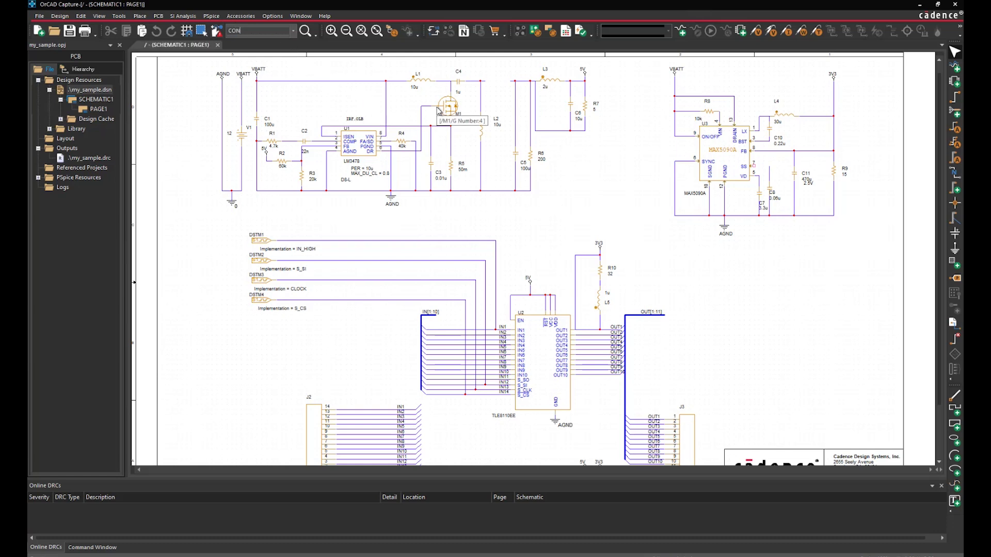
{"action": "type", "text": "2"}
{"action": "key", "text": "Return"}
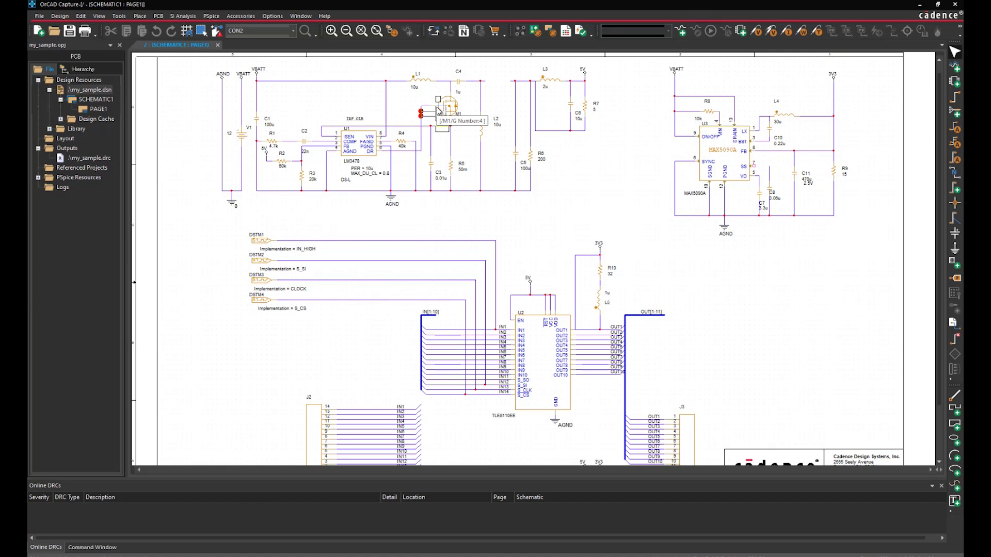
{"action": "scroll", "coordinate": [195, 113], "scroll_direction": "up", "scroll_amount": 1, "text": "ctrl"}
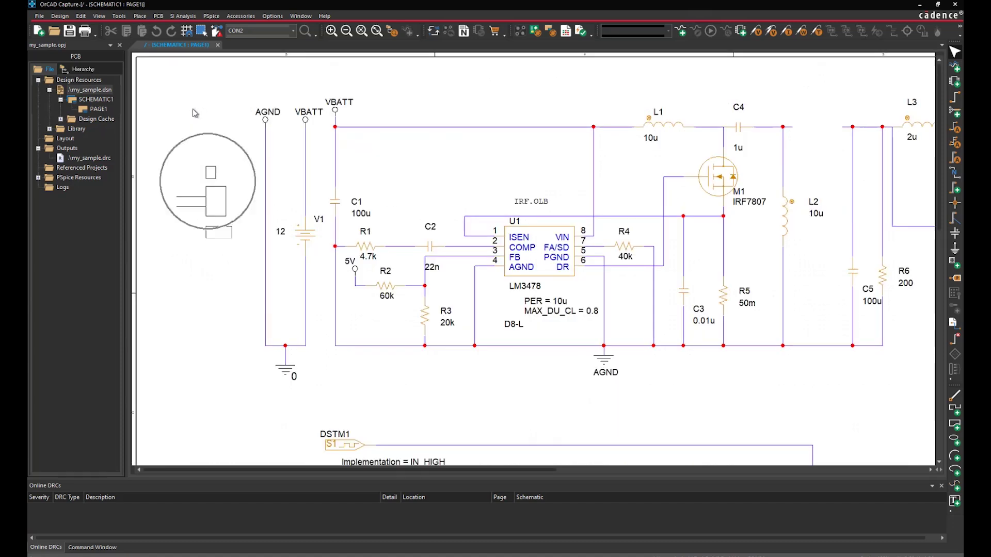
{"action": "key", "text": "h"}
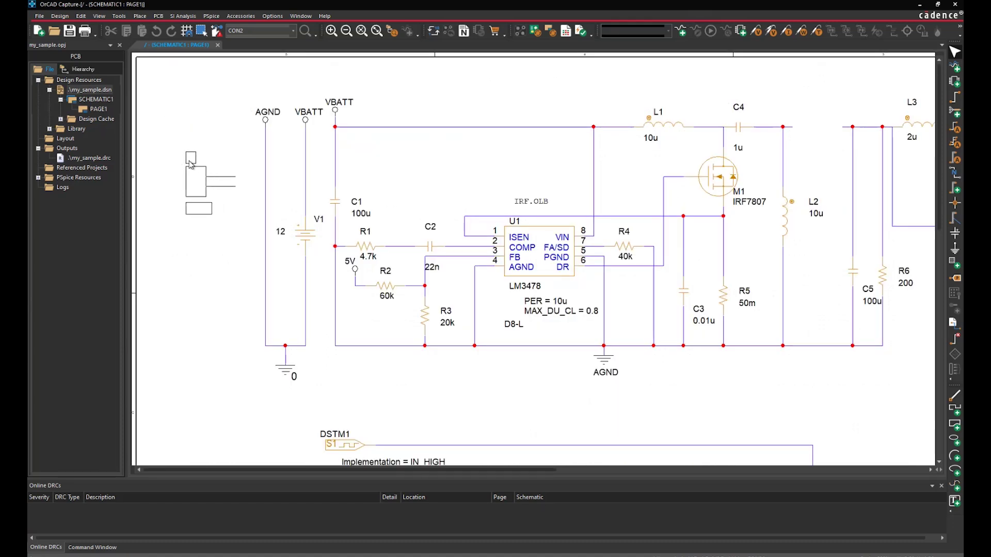
{"action": "left_click", "coordinate": [191, 155]}
{"action": "key", "text": "Escape"}
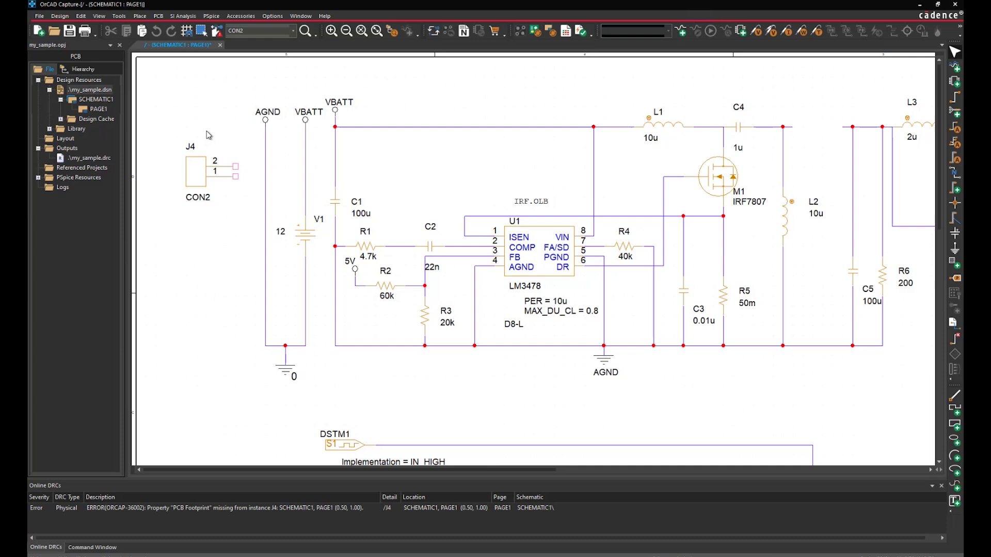
Wire J4 pin 1 to the VBATT line and pin 2 to the AGND line
{"action": "key", "text": "p"}
{"action": "left_click", "coordinate": [235, 177]}
{"action": "left_click", "coordinate": [306, 177]}
{"action": "left_click", "coordinate": [235, 166]}
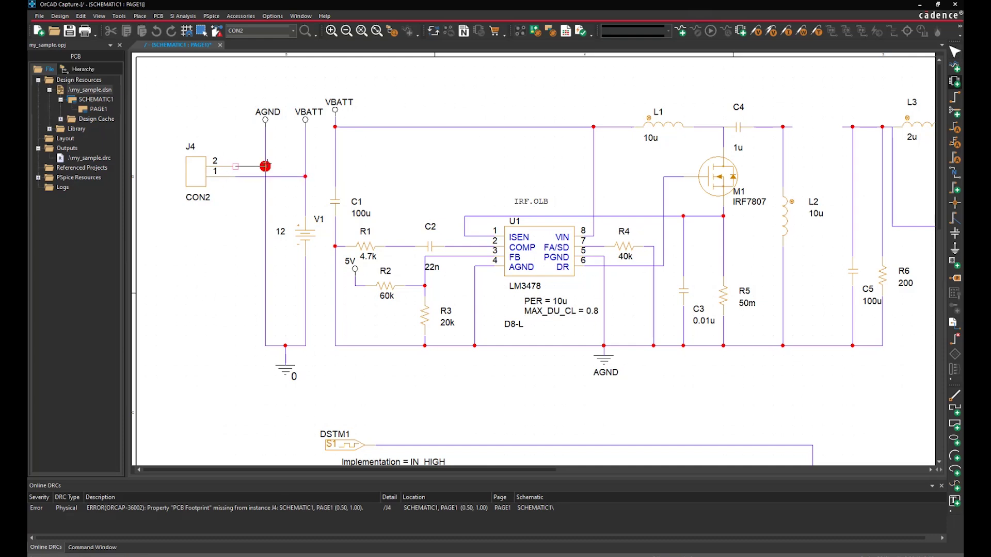
{"action": "left_click", "coordinate": [265, 166]}
{"action": "key", "text": "Escape"}
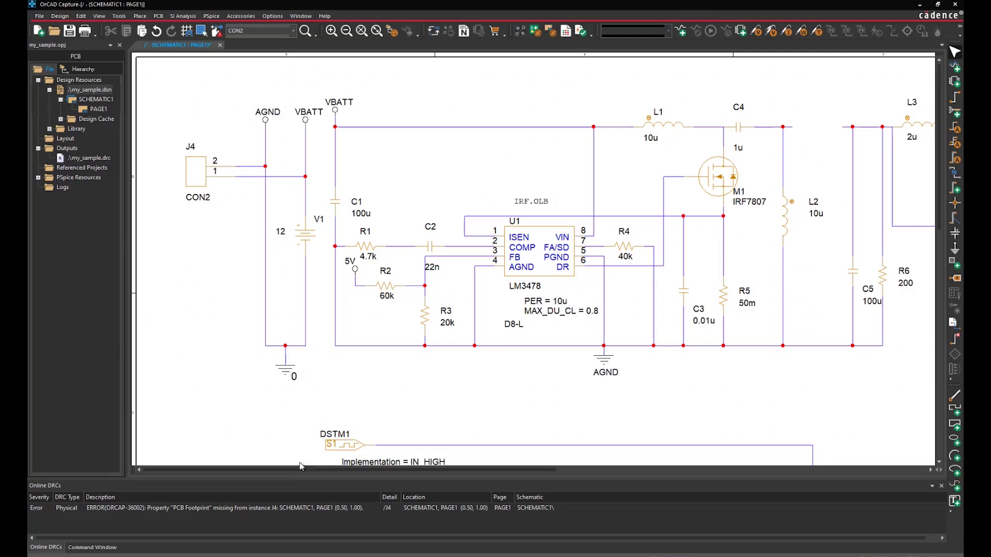
Place the 12TQ045_NON_PSP diode D1 in the gap after C4
{"action": "left_click_drag", "start_coordinate": [295, 469], "coordinate": [434, 469]}
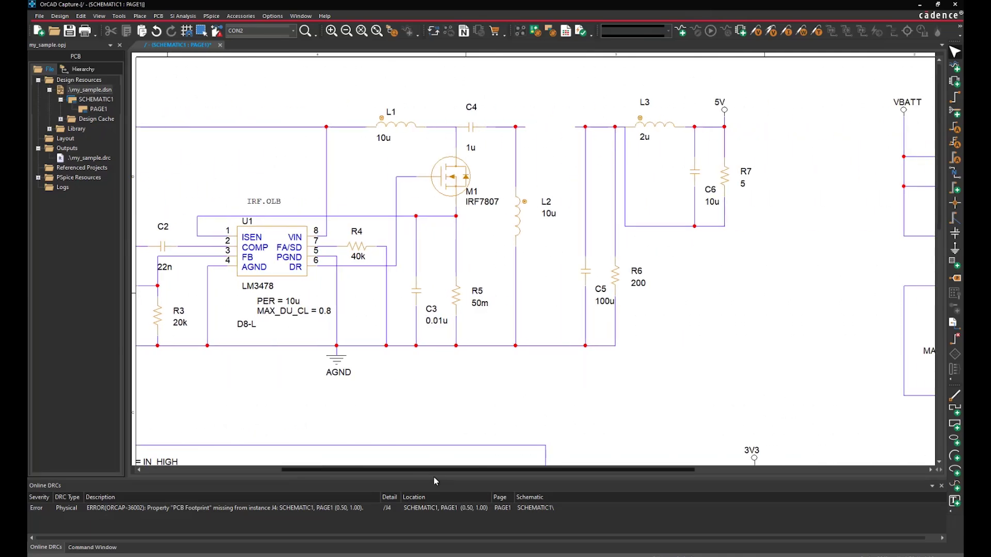
{"action": "left_click", "coordinate": [297, 33]}
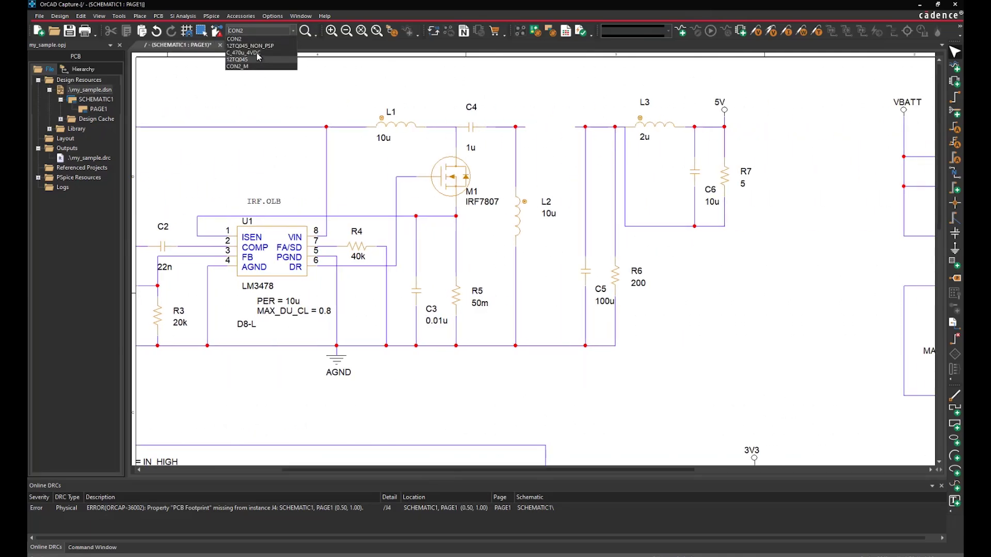
{"action": "left_click", "coordinate": [258, 60]}
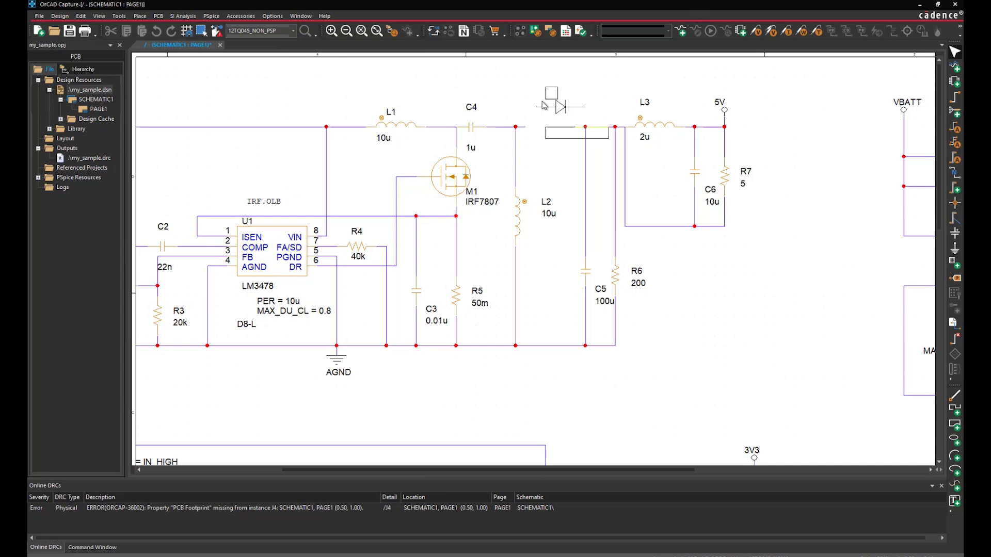
{"action": "left_click", "coordinate": [539, 118]}
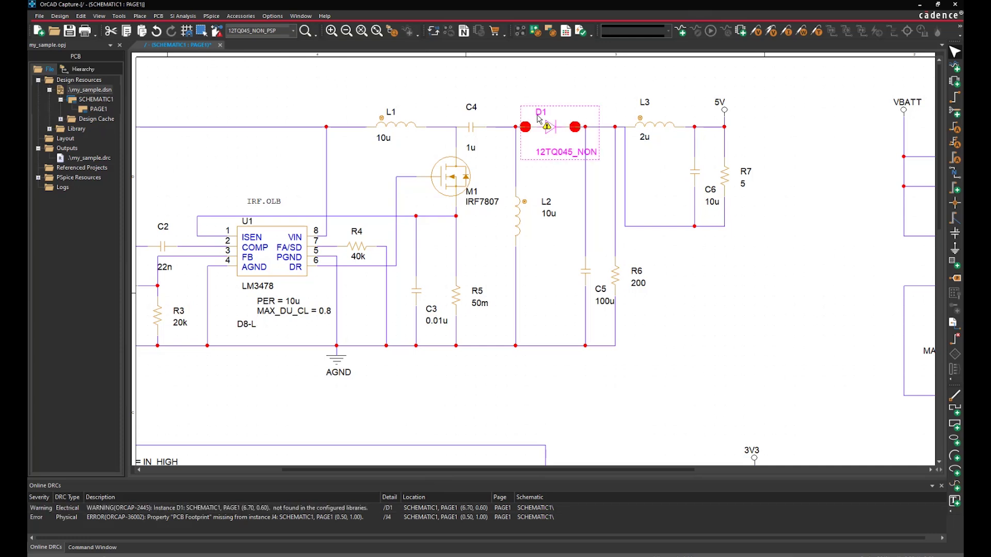
{"action": "left_click", "coordinate": [530, 92]}
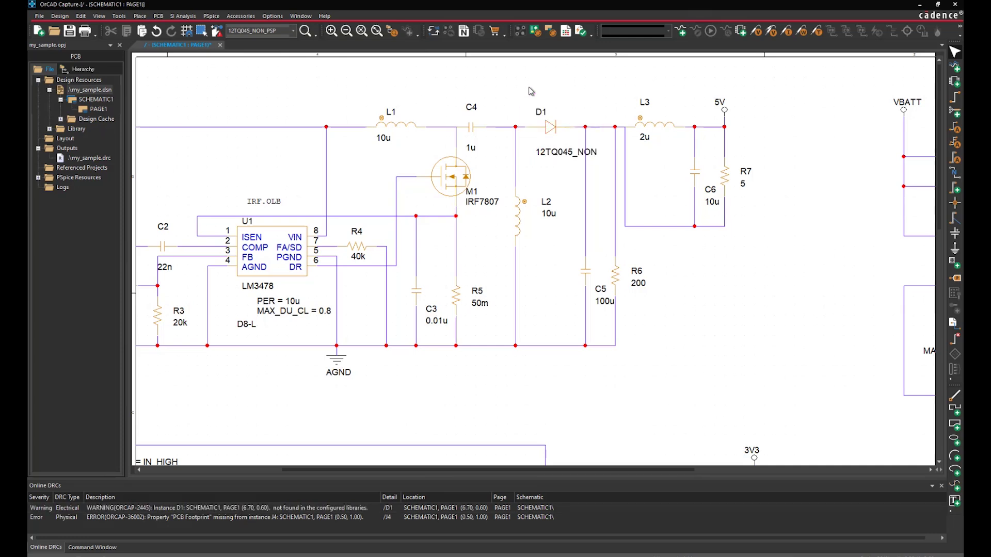
Draw a bus along J2's entries from IN14 up to IN1
{"action": "scroll", "coordinate": [419, 291], "scroll_direction": "down", "scroll_amount": 5}
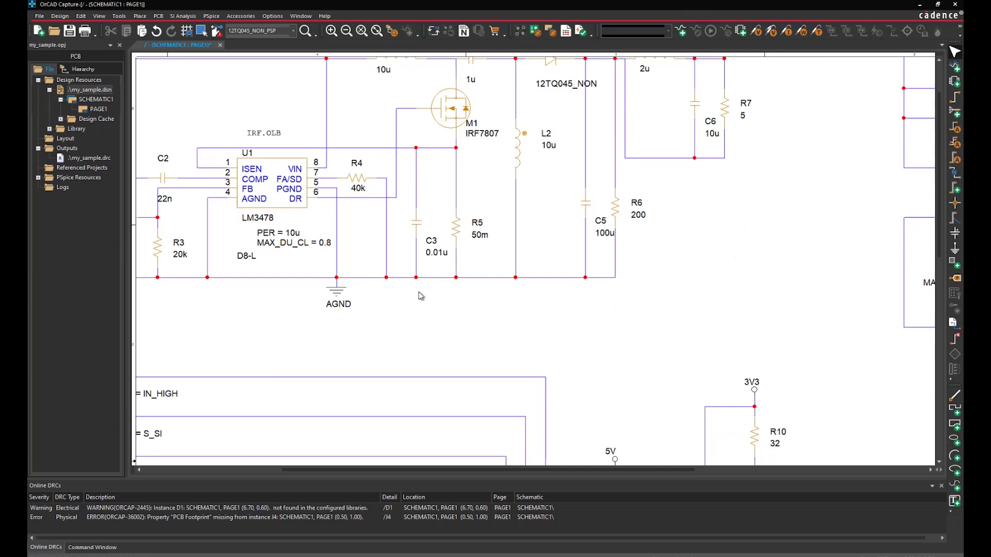
{"action": "scroll", "coordinate": [419, 292], "scroll_direction": "down", "scroll_amount": 2, "text": "ctrl"}
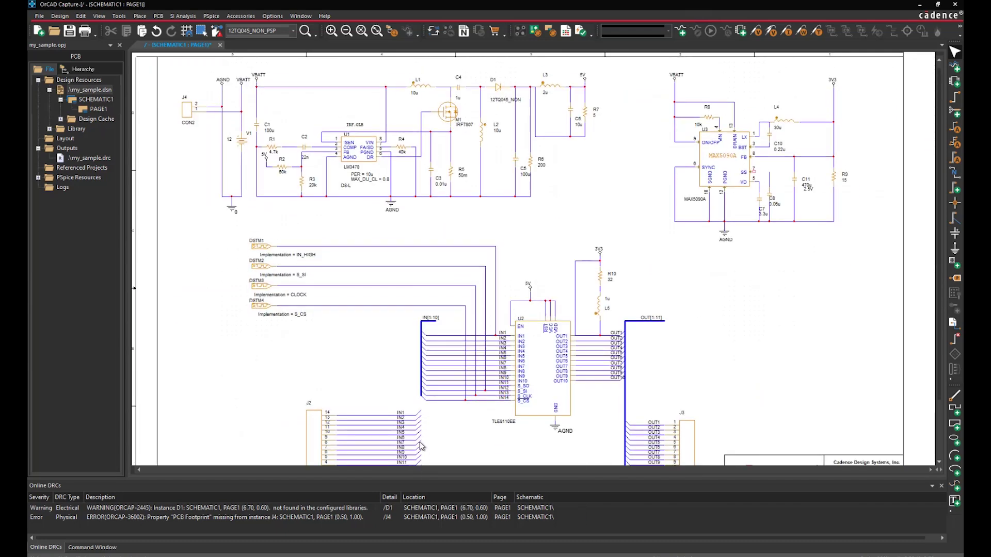
{"action": "scroll", "coordinate": [422, 446], "scroll_direction": "down", "scroll_amount": 3}
{"action": "scroll", "coordinate": [422, 446], "scroll_direction": "up", "scroll_amount": 2, "text": "ctrl"}
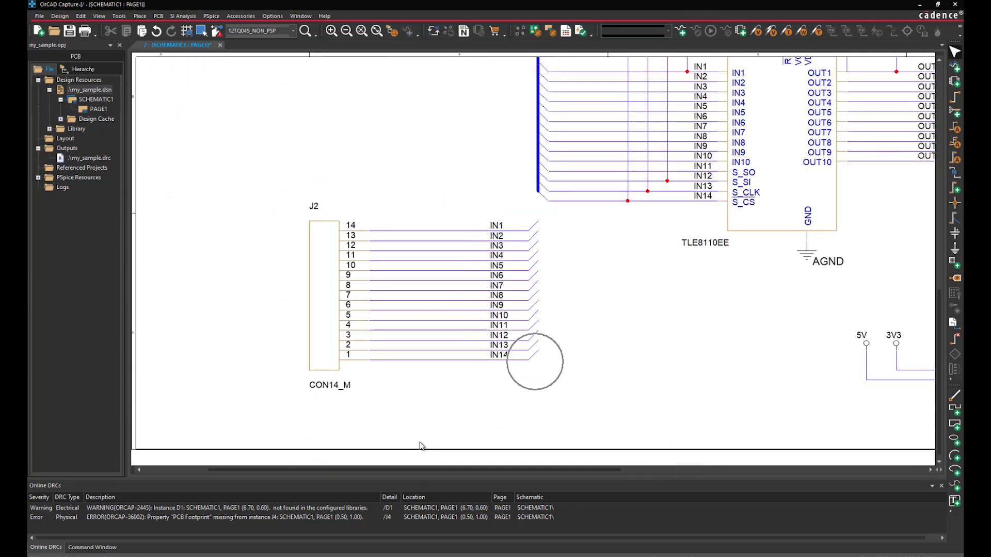
{"action": "key", "text": "w"}
{"action": "left_click", "coordinate": [537, 353]}
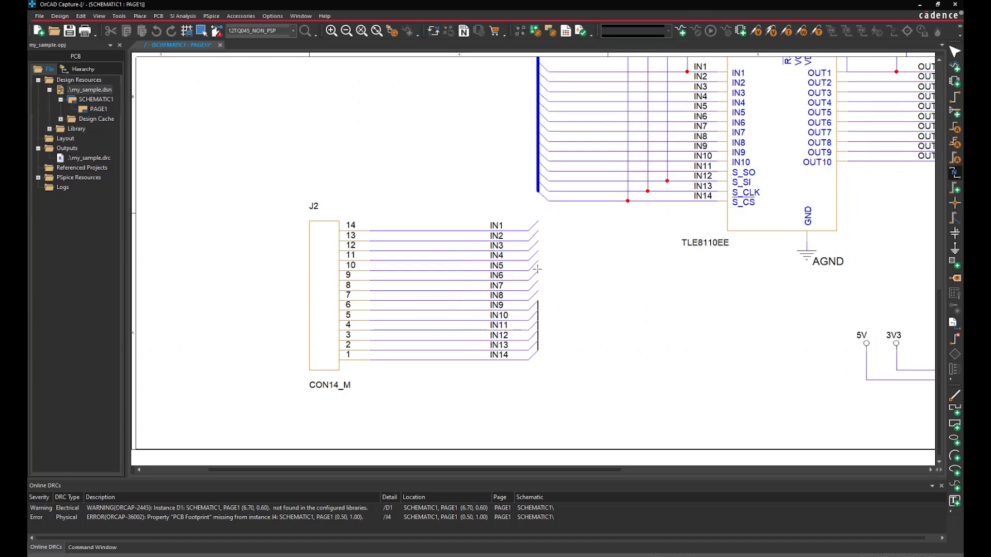
{"action": "double_click", "coordinate": [537, 220]}
{"action": "key", "text": "Escape"}
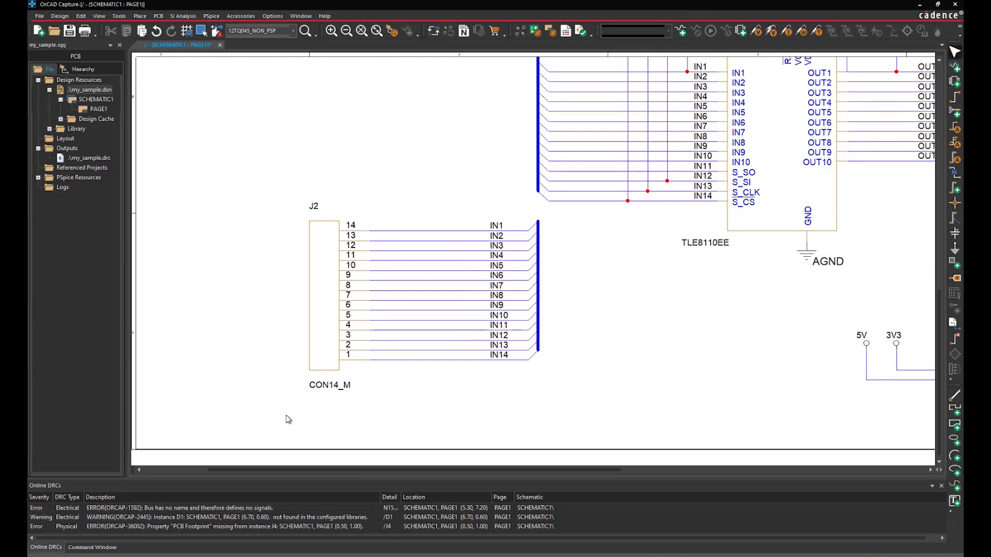
Locate the unnamed-bus error, then extend the J2 bus up to the IN[1:10] bus
{"action": "double_click", "coordinate": [245, 508]}
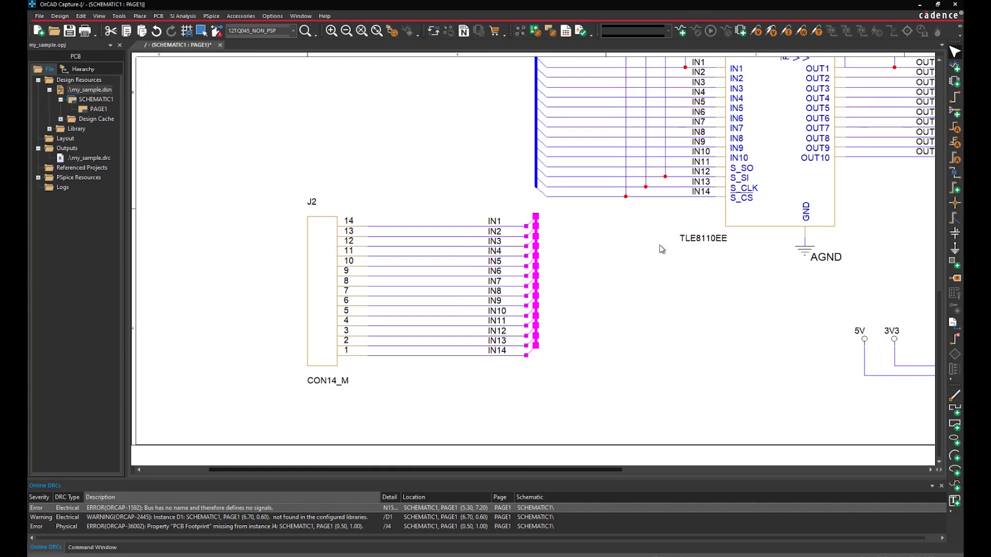
{"action": "left_click", "coordinate": [651, 243]}
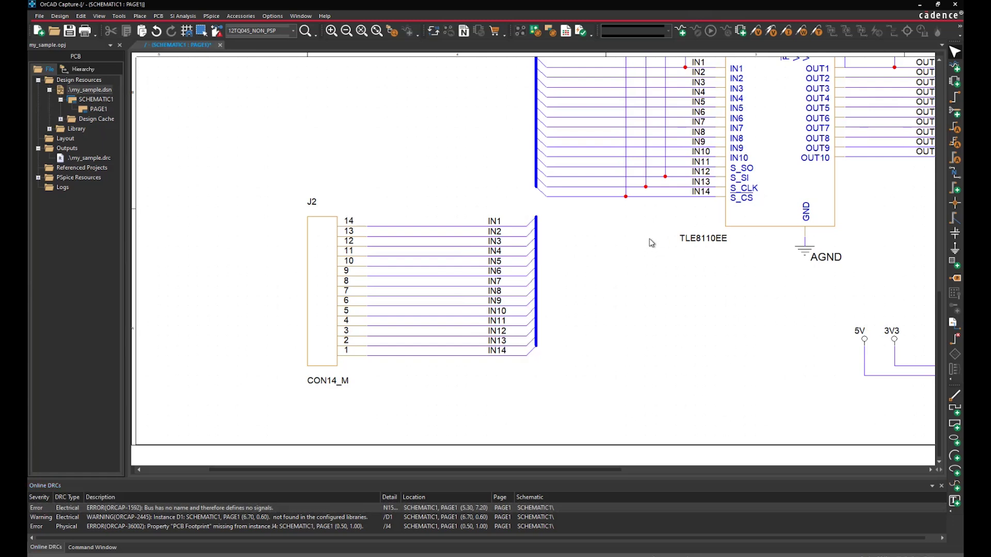
{"action": "key", "text": "n"}
{"action": "left_click", "coordinate": [535, 217]}
{"action": "left_click", "coordinate": [536, 187]}
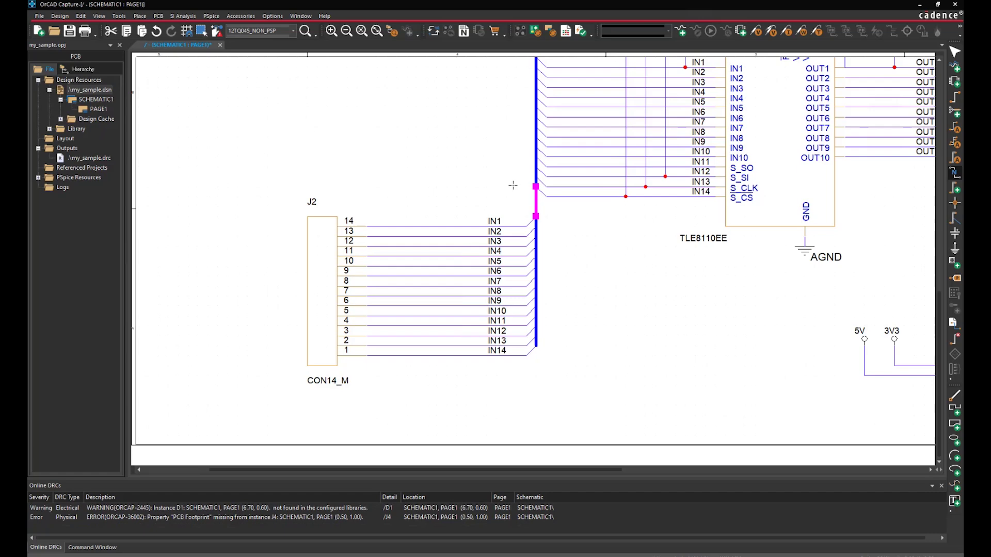
{"action": "key", "text": "Escape"}
{"action": "scroll", "coordinate": [474, 190], "scroll_direction": "up", "scroll_amount": 3}
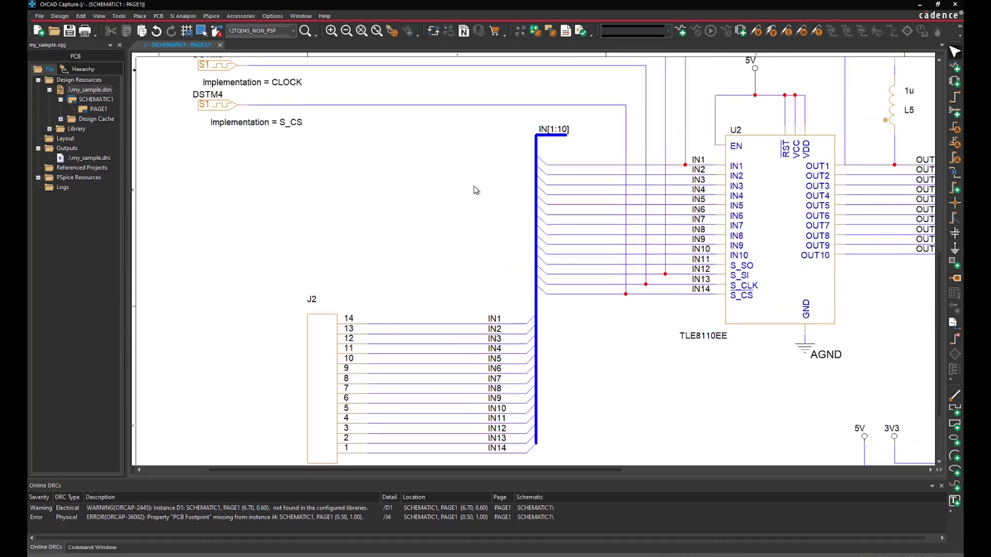
{"action": "scroll", "coordinate": [473, 190], "scroll_direction": "up", "scroll_amount": 5}
{"action": "scroll", "coordinate": [452, 176], "scroll_direction": "down", "scroll_amount": 3, "text": "ctrl"}
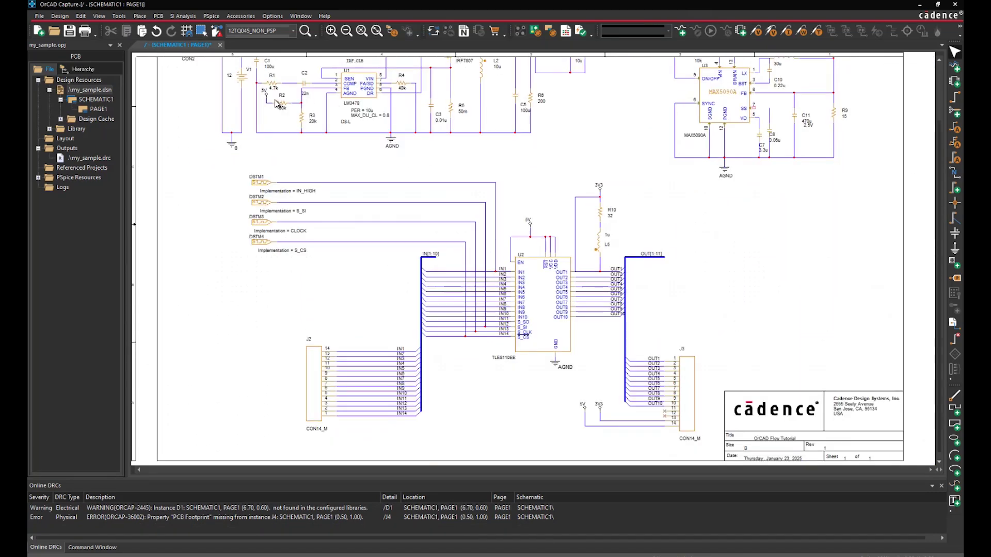
Replace connector J4 with a CON2_M part from MY_LIBRARY in the same spot
{"action": "scroll", "coordinate": [212, 85], "scroll_direction": "up", "scroll_amount": 3, "text": "ctrl"}
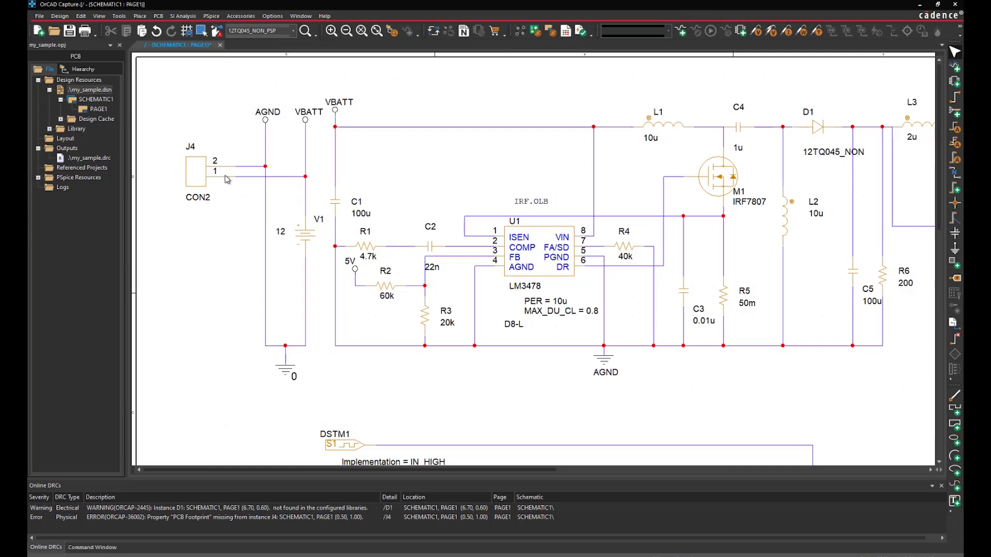
{"action": "key", "text": "p"}
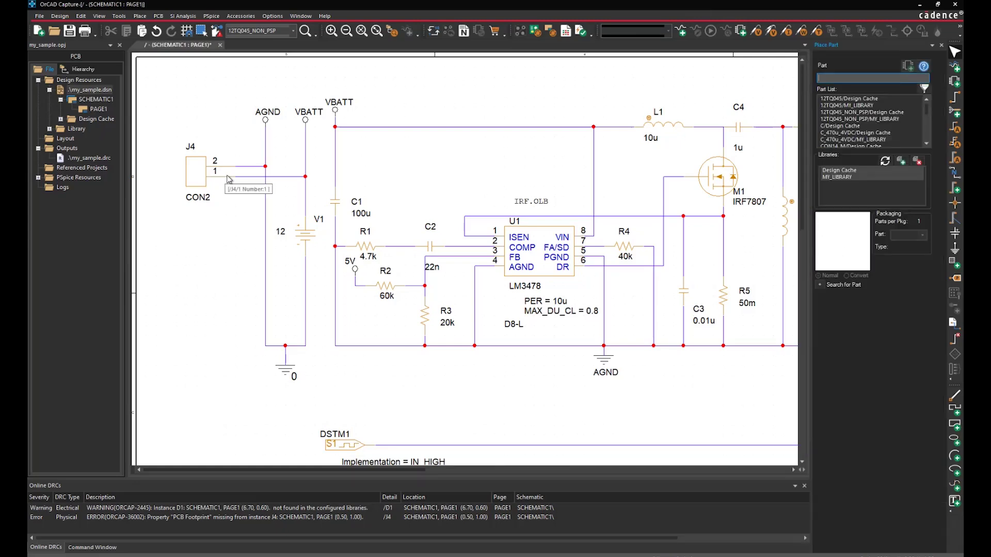
{"action": "left_click", "coordinate": [831, 177]}
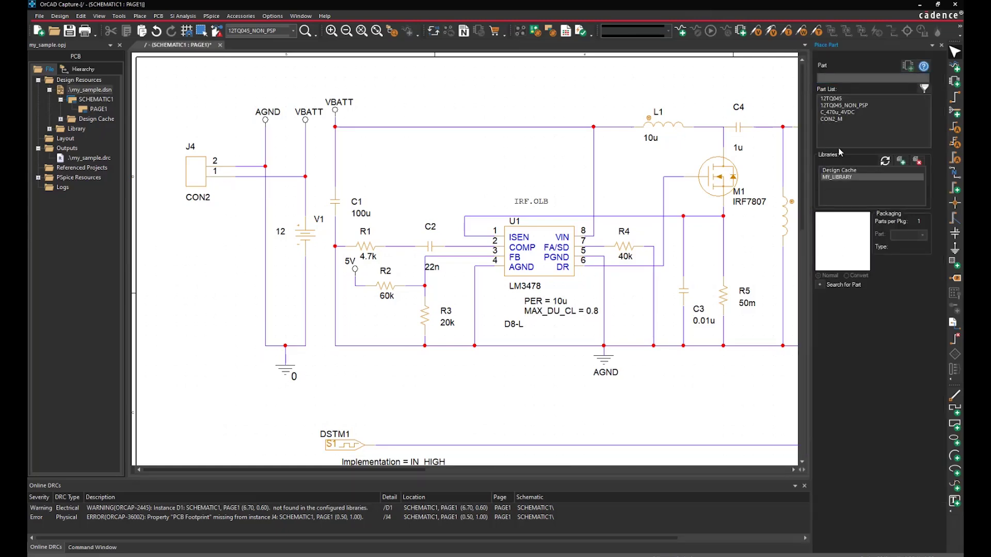
{"action": "double_click", "coordinate": [836, 119]}
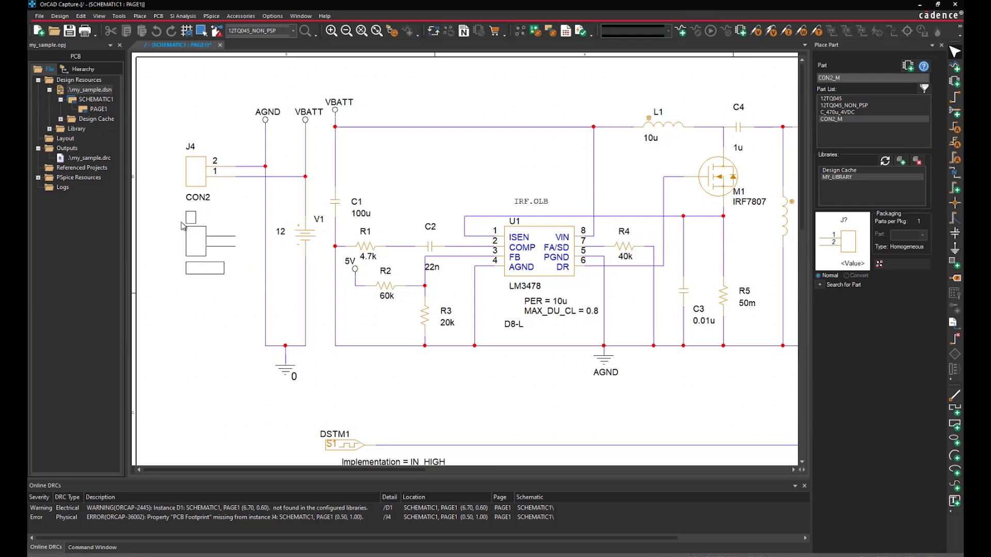
{"action": "left_click", "coordinate": [181, 231]}
{"action": "key", "text": "Escape"}
{"action": "key", "text": "Delete"}
{"action": "left_click_drag", "start_coordinate": [196, 242], "coordinate": [196, 172]}
Replace diode D1 with a 12TQ045 diode on the wire between C4 and L3
{"action": "left_click_drag", "start_coordinate": [332, 469], "coordinate": [456, 470]}
{"action": "double_click", "coordinate": [831, 98]}
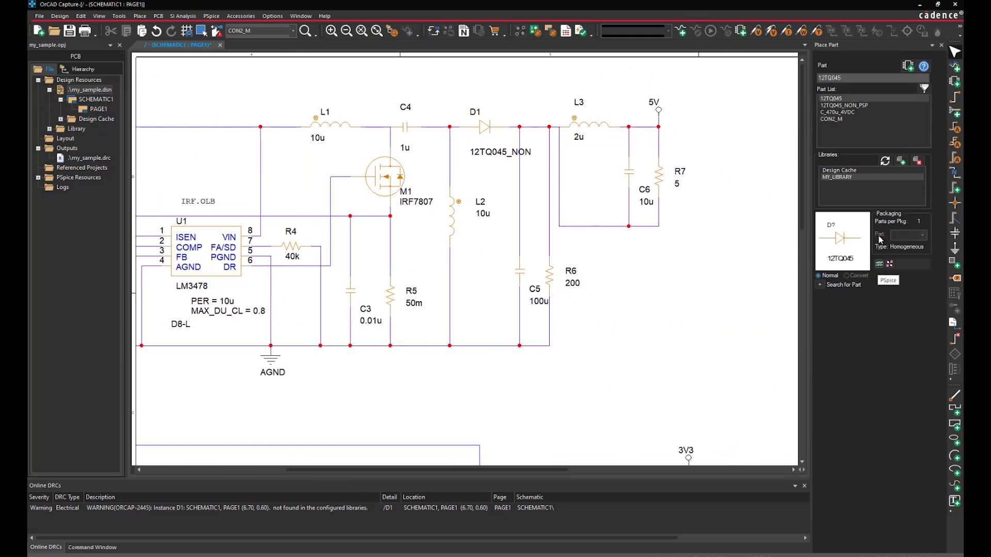
{"action": "left_click", "coordinate": [467, 84]}
{"action": "key", "text": "Escape"}
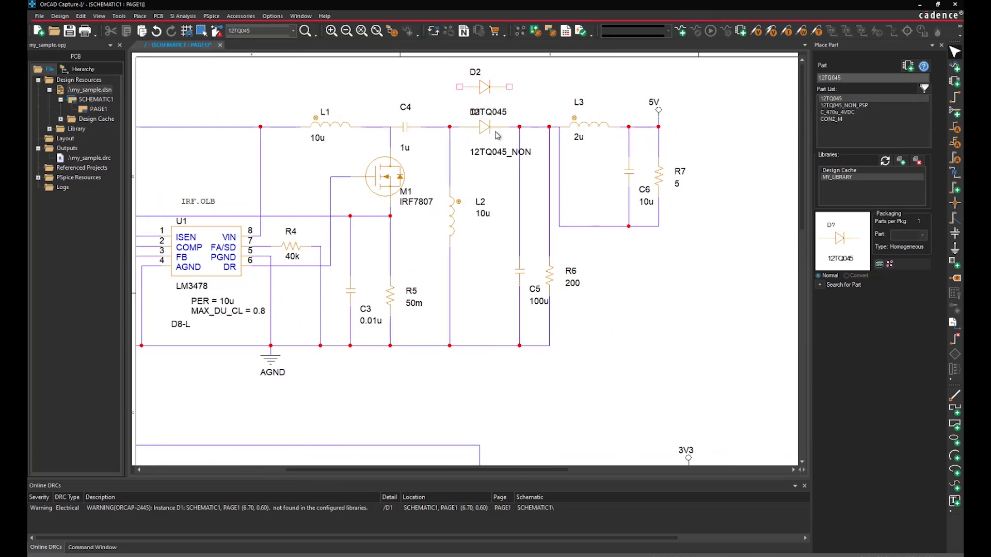
{"action": "left_click", "coordinate": [484, 127]}
{"action": "key", "text": "Delete"}
{"action": "left_click_drag", "start_coordinate": [487, 94], "coordinate": [487, 133]}
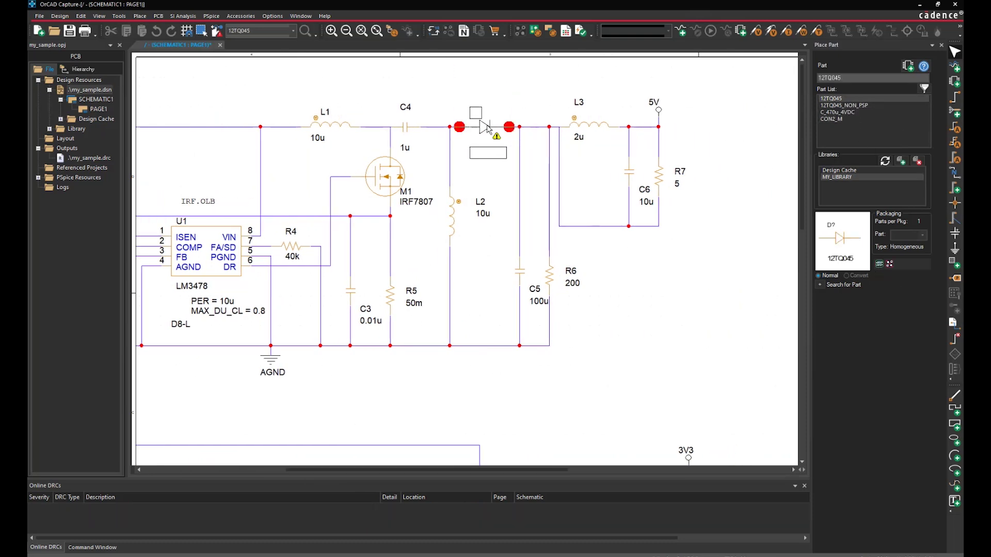
{"action": "left_click", "coordinate": [507, 99]}
{"action": "left_click", "coordinate": [941, 44]}
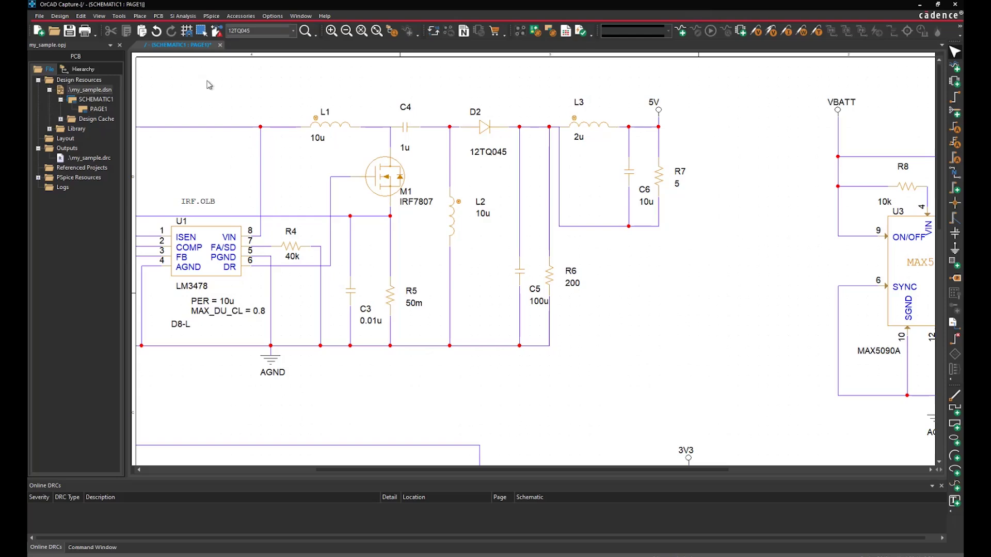
Open Design Rules Check, keeping online DRC on, batch DRC on the whole design, and instance properties
{"action": "left_click", "coordinate": [158, 16]}
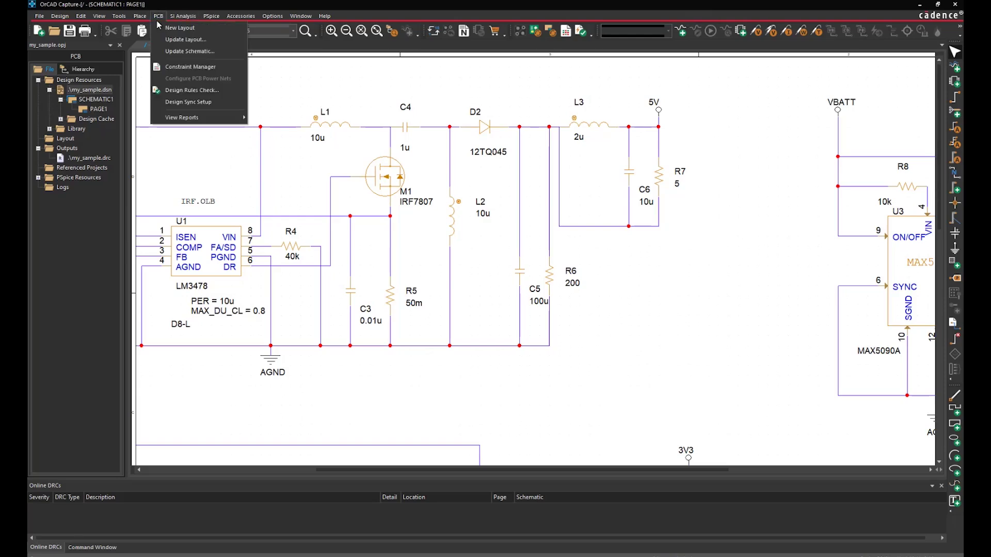
{"action": "left_click", "coordinate": [178, 90]}
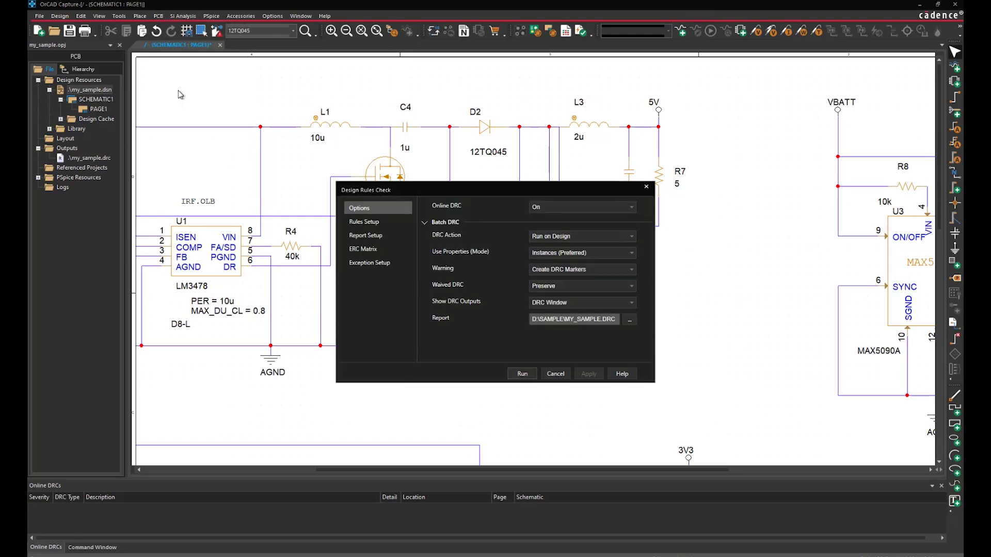
{"action": "left_click", "coordinate": [632, 207]}
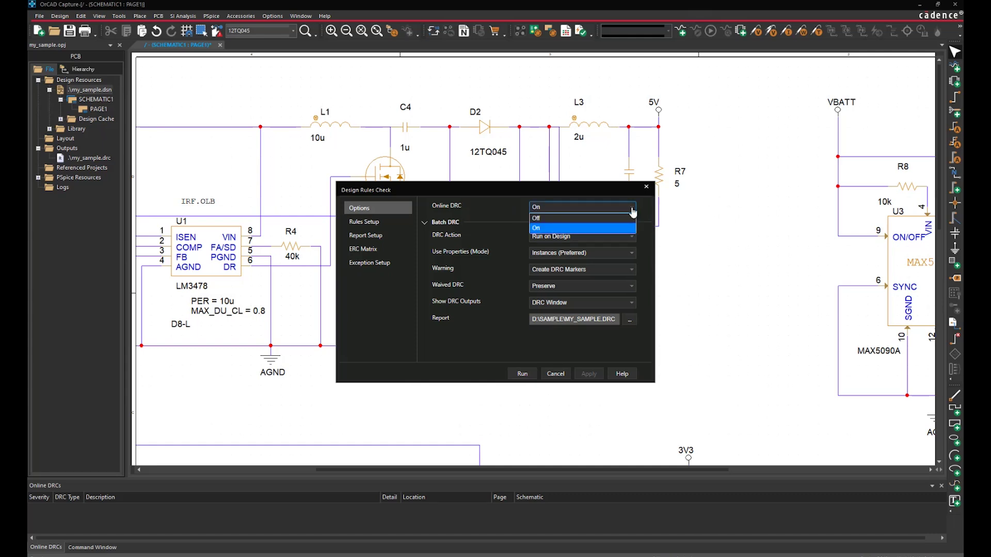
{"action": "left_click", "coordinate": [631, 209]}
{"action": "left_click", "coordinate": [633, 237]}
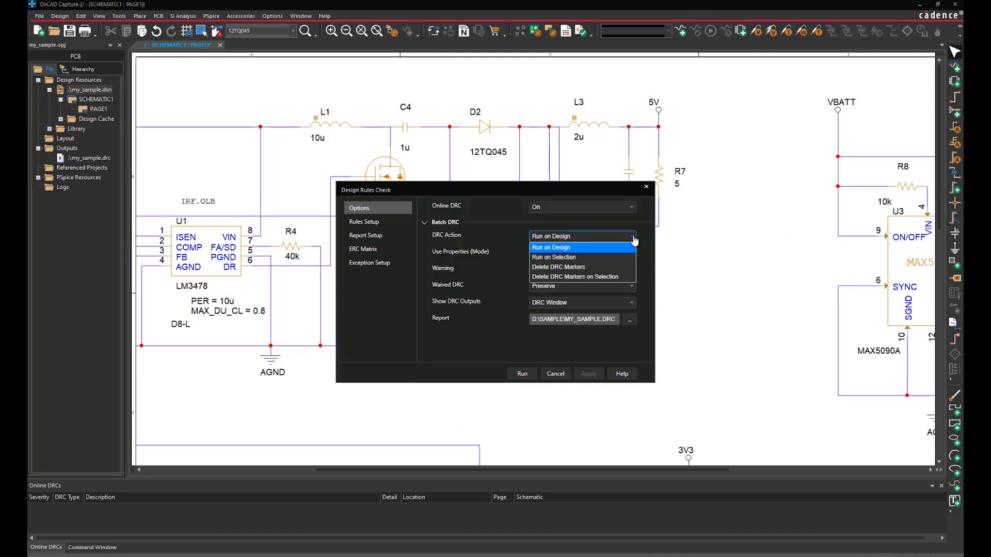
{"action": "left_click", "coordinate": [634, 240]}
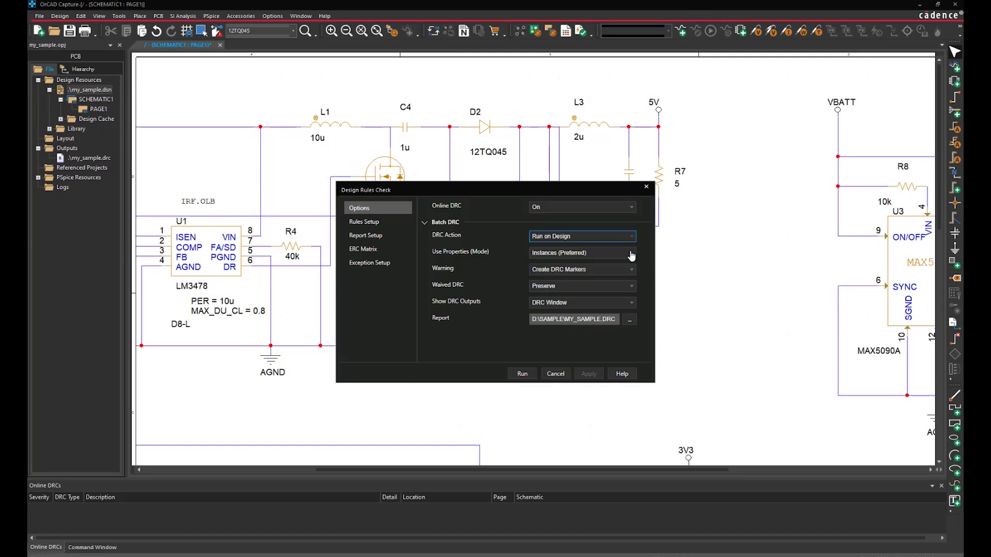
{"action": "left_click", "coordinate": [631, 254]}
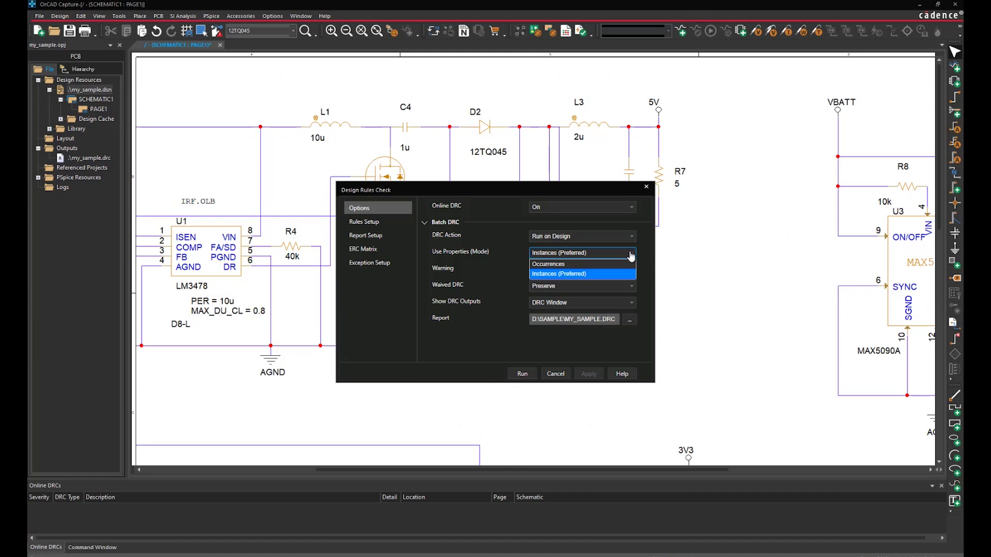
{"action": "left_click", "coordinate": [630, 254]}
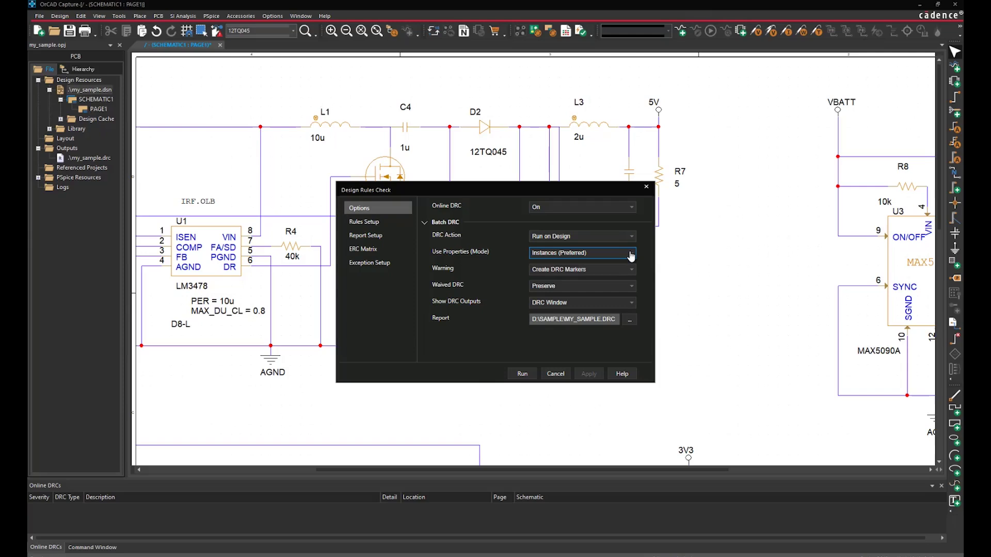
Keep DRC markers for warnings and waived DRCs preserved, leaving the report location unchanged
{"action": "left_click", "coordinate": [629, 271]}
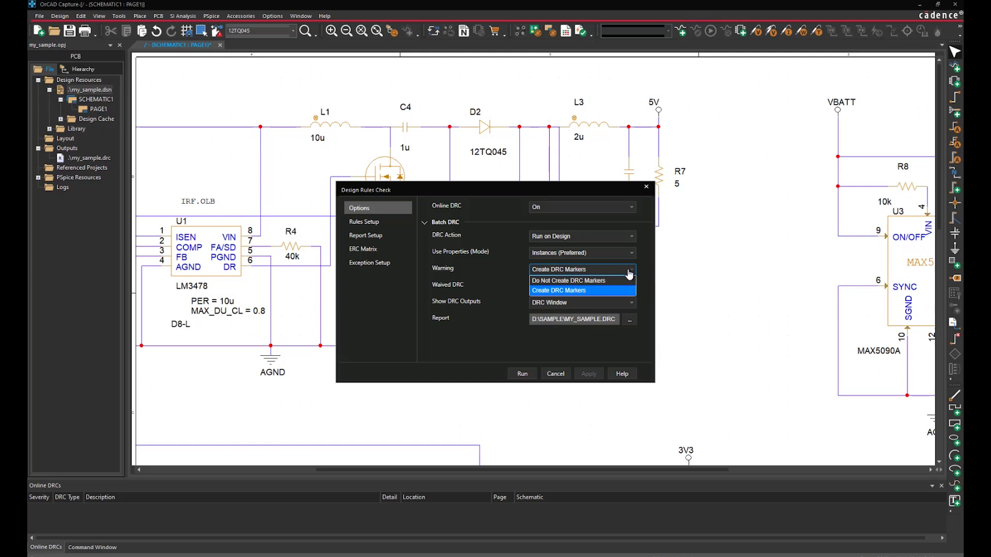
{"action": "left_click", "coordinate": [629, 271]}
{"action": "left_click", "coordinate": [626, 285]}
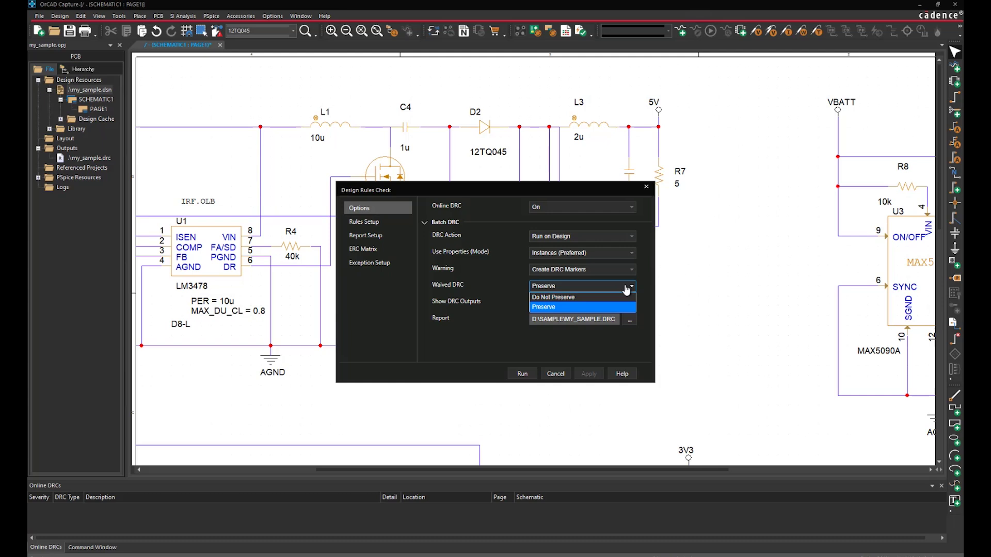
{"action": "left_click", "coordinate": [625, 290]}
{"action": "left_click", "coordinate": [624, 304]}
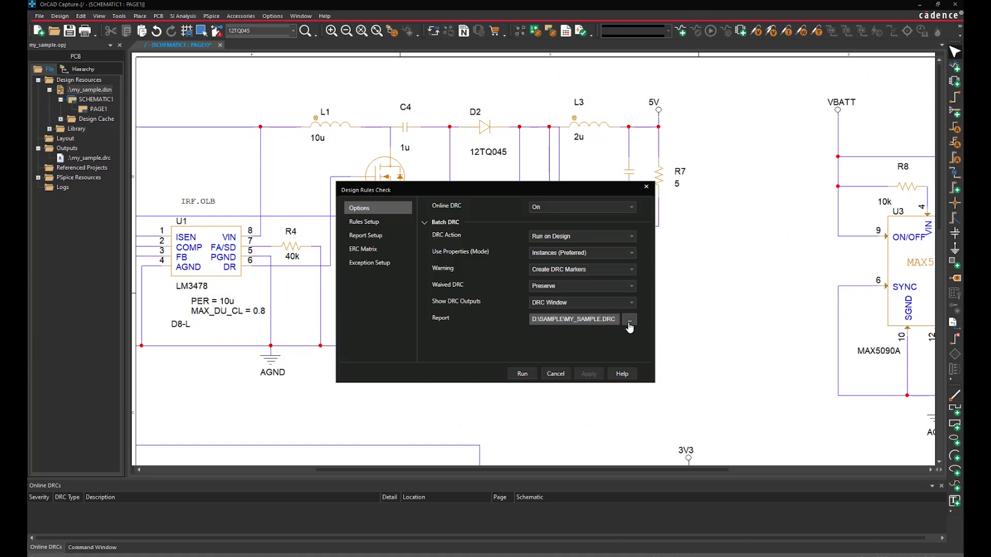
{"action": "left_click", "coordinate": [628, 321]}
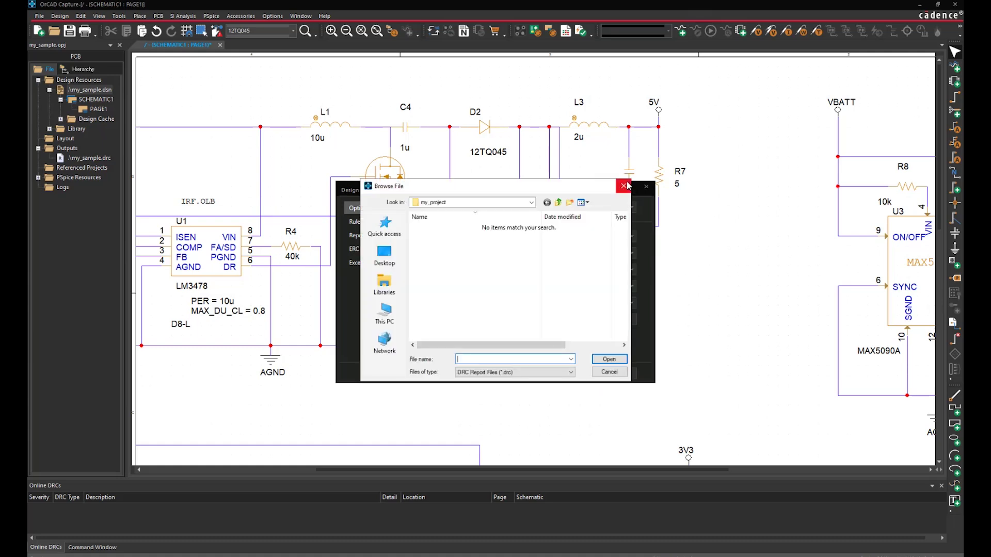
{"action": "left_click", "coordinate": [625, 186]}
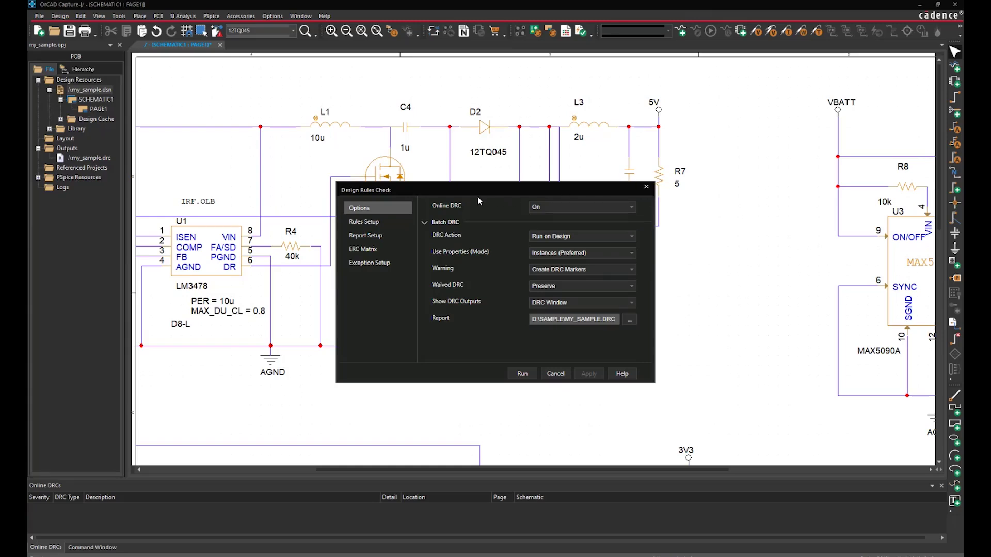
Enable batch checks for unconnected pins, all Custom DRC rules, and Bypass Capacitor Voltage check
{"action": "left_click", "coordinate": [392, 225]}
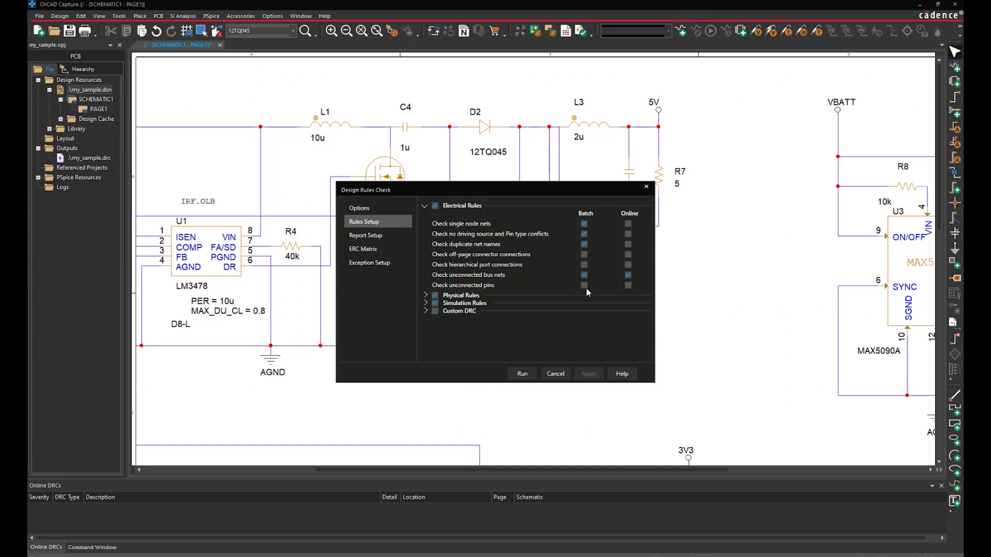
{"action": "left_click", "coordinate": [584, 285]}
{"action": "left_click", "coordinate": [425, 206]}
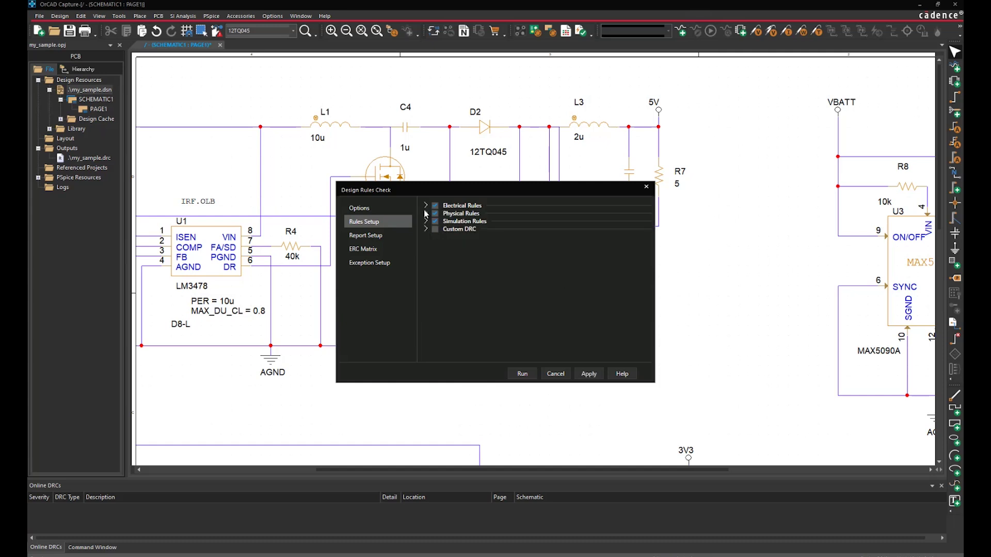
{"action": "left_click", "coordinate": [425, 213]}
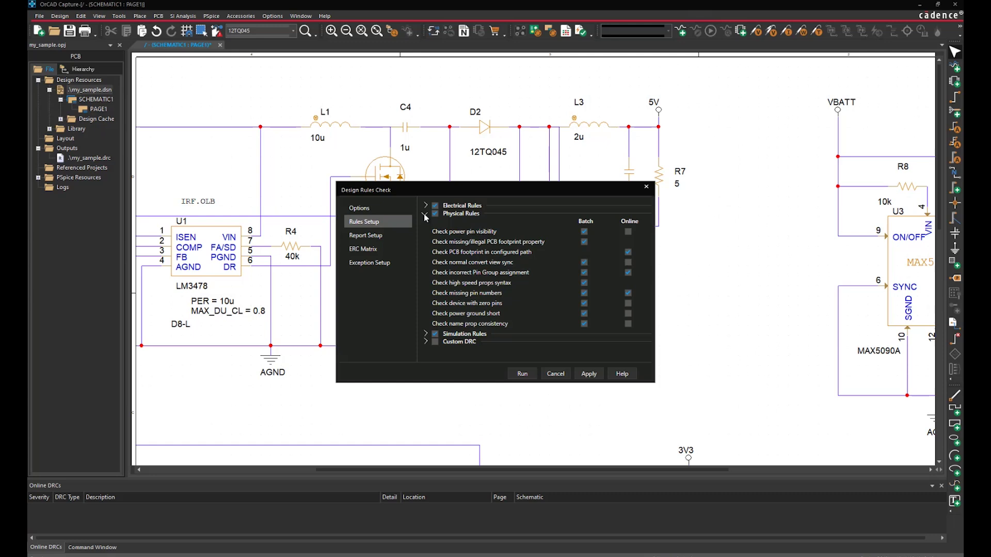
{"action": "left_click", "coordinate": [425, 214]}
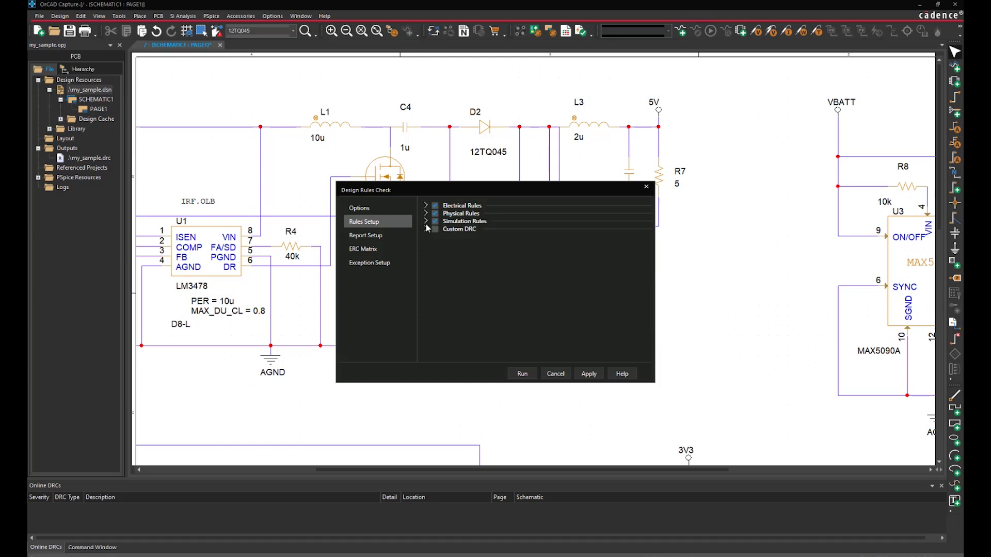
{"action": "left_click", "coordinate": [426, 222]}
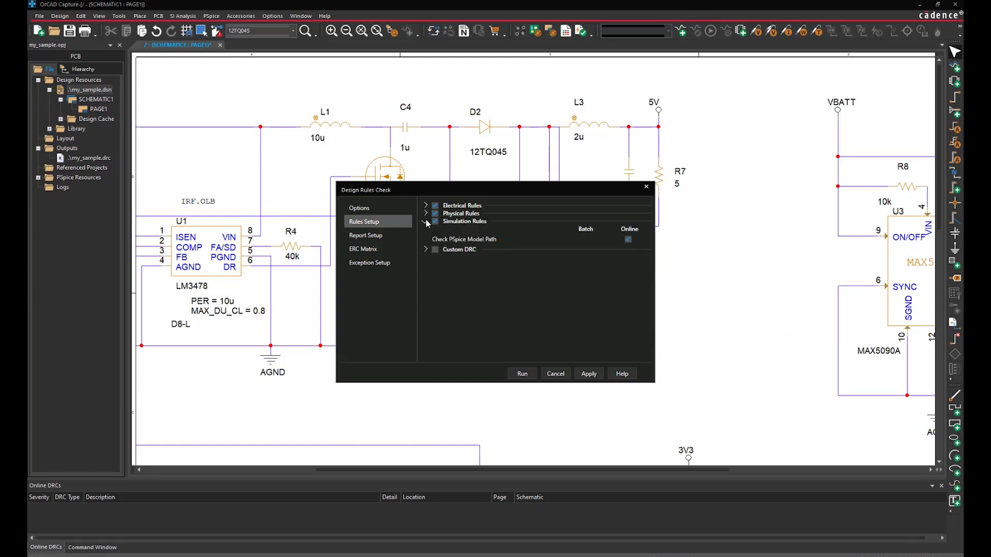
{"action": "left_click", "coordinate": [426, 222]}
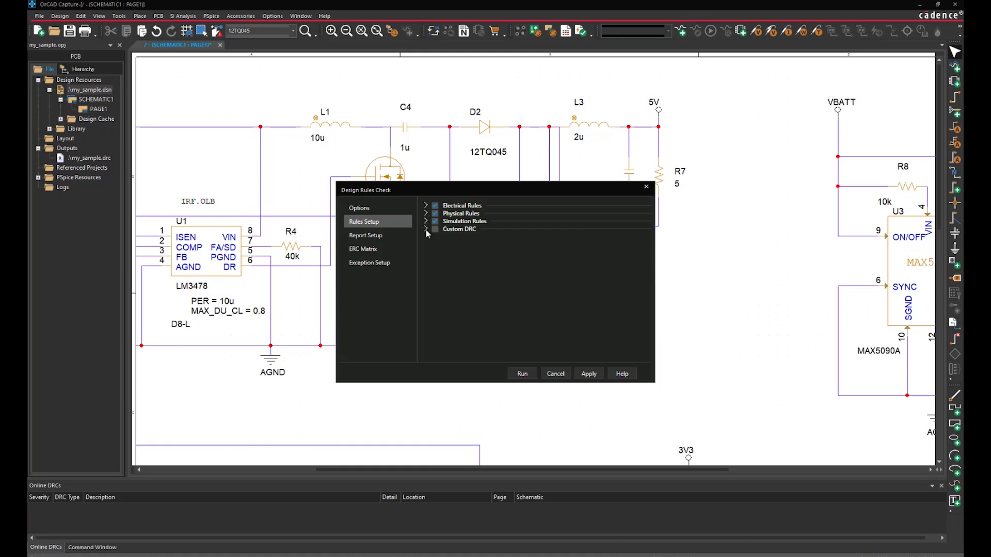
{"action": "left_click", "coordinate": [425, 230]}
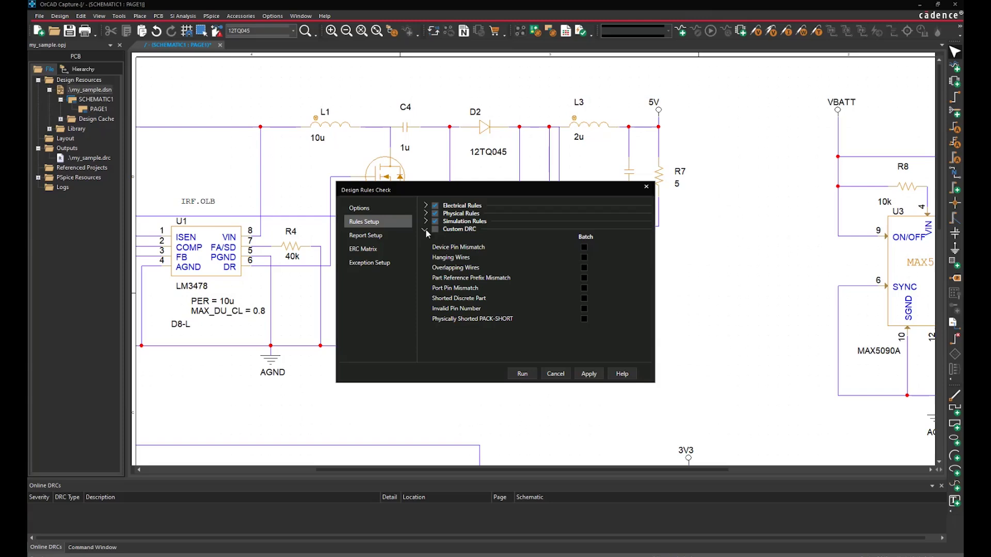
{"action": "left_click", "coordinate": [435, 229]}
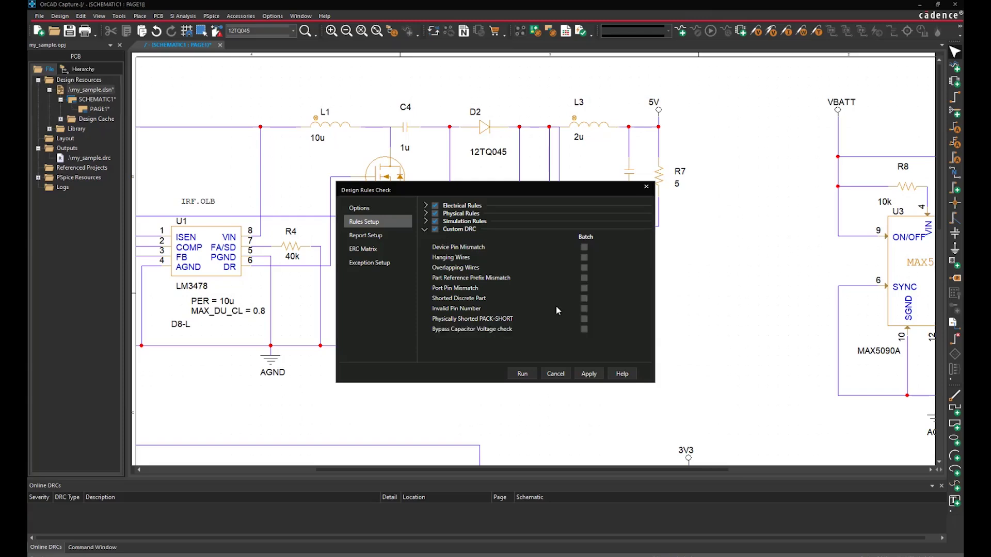
{"action": "left_click", "coordinate": [584, 330]}
In the ERC Matrix, keep Power-to-Output an error, stop checking 3State Port to Input Port, and apply
{"action": "left_click", "coordinate": [365, 235]}
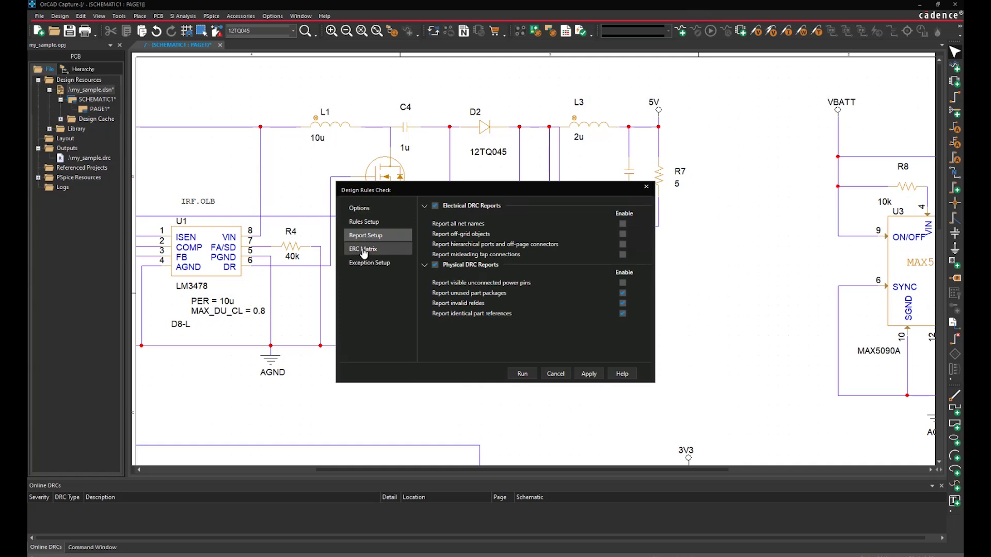
{"action": "left_click", "coordinate": [364, 250]}
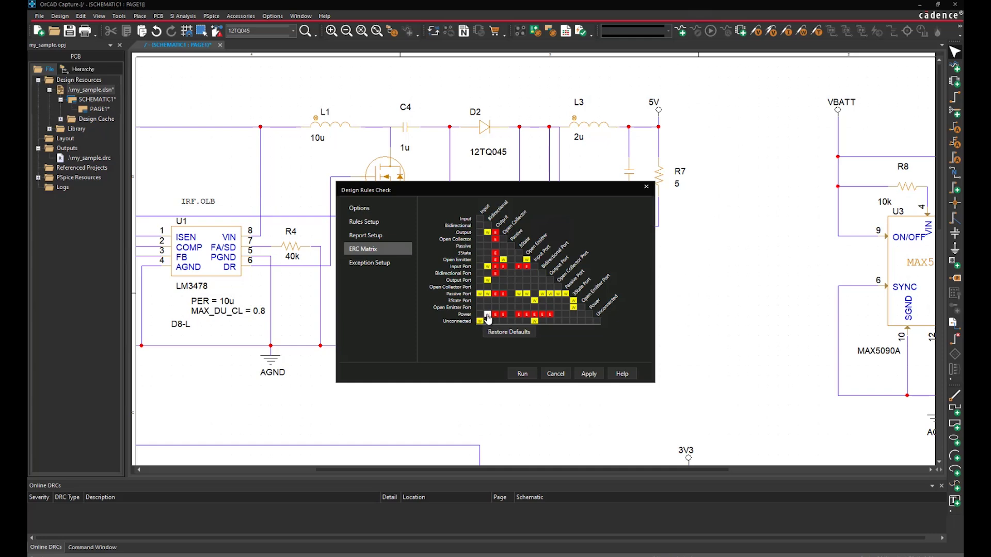
{"action": "left_click", "coordinate": [495, 316]}
{"action": "left_click", "coordinate": [496, 316]}
{"action": "left_click", "coordinate": [496, 316]}
{"action": "left_click", "coordinate": [495, 316]}
{"action": "left_click", "coordinate": [535, 300]}
{"action": "left_click", "coordinate": [535, 301]}
{"action": "left_click", "coordinate": [586, 375]}
Start a new DRC exception without choosing an ORCAP code, then apply from the Options page
{"action": "left_click", "coordinate": [387, 264]}
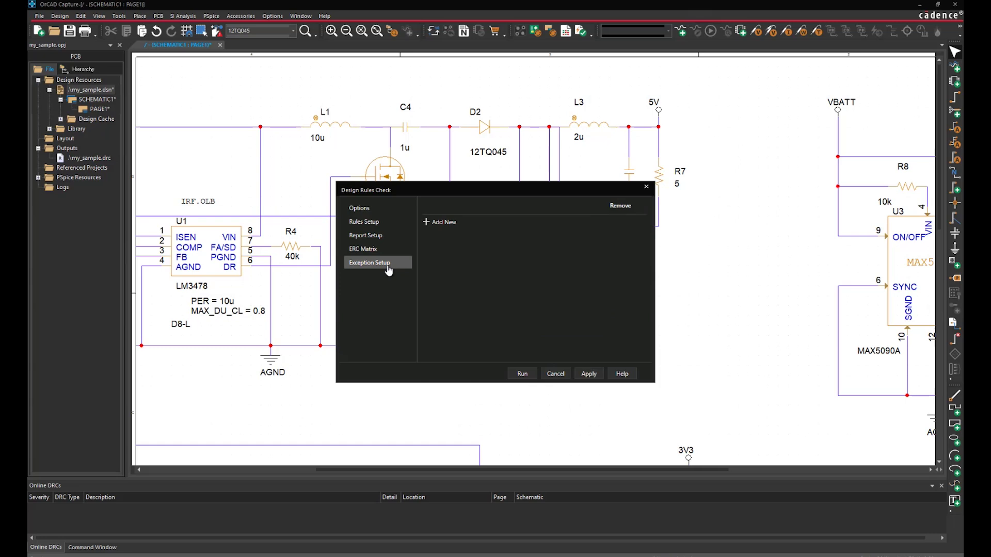
{"action": "left_click", "coordinate": [427, 223]}
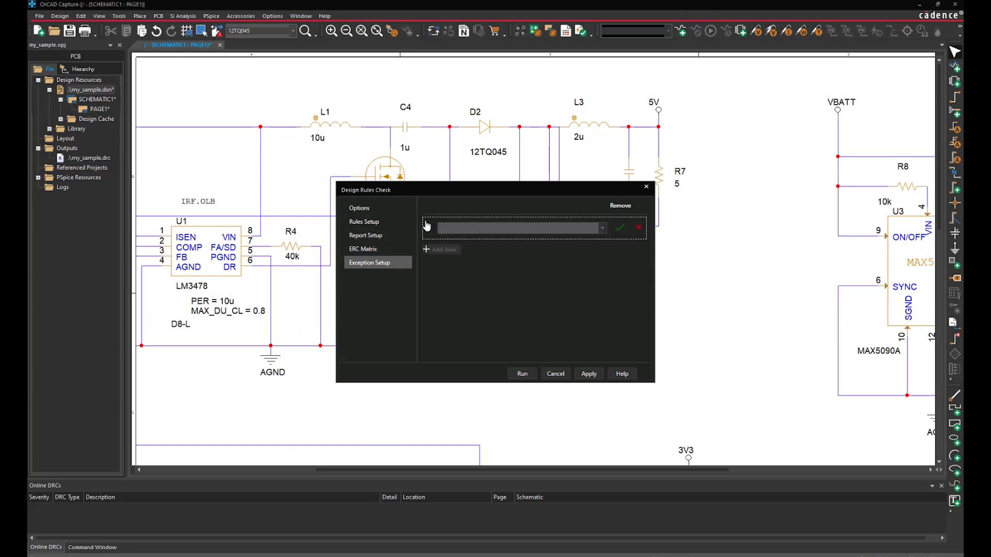
{"action": "left_click", "coordinate": [603, 229]}
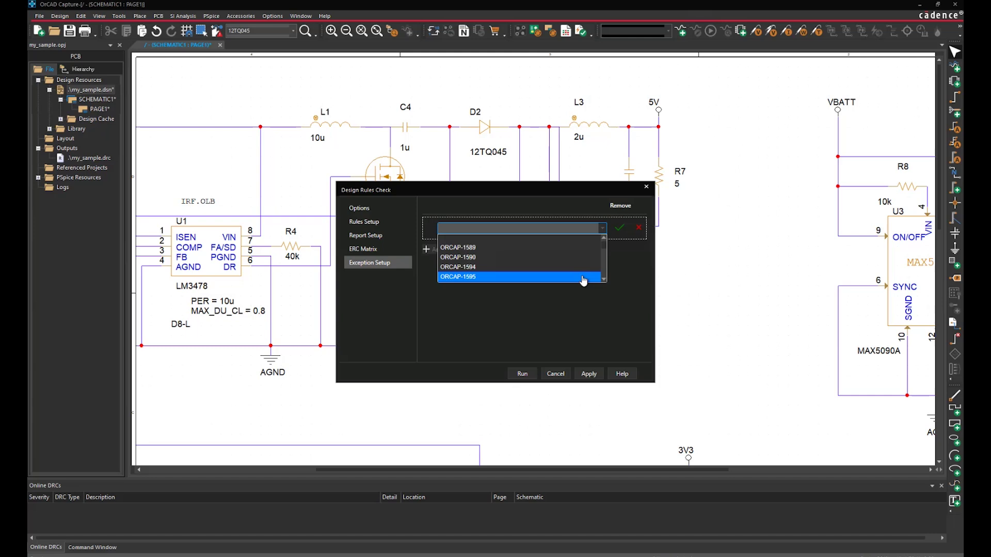
{"action": "left_click", "coordinate": [645, 278]}
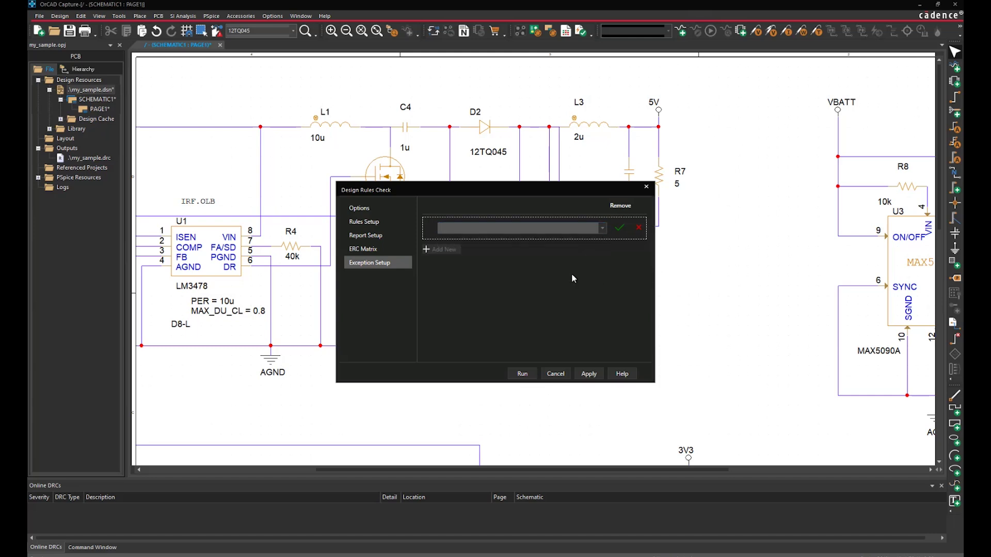
{"action": "left_click", "coordinate": [372, 209]}
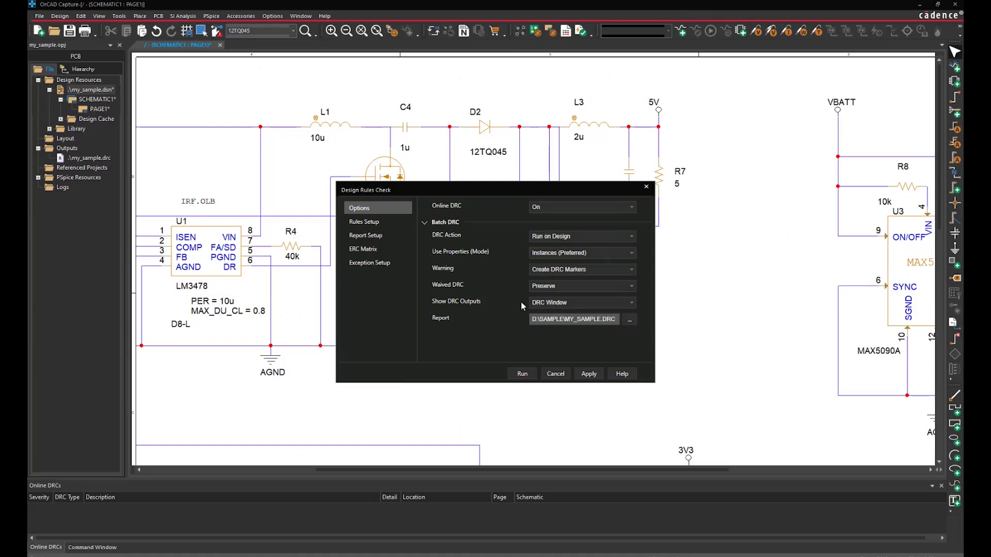
{"action": "left_click", "coordinate": [588, 375]}
Run batch DRC, decline the ORCAP-1805 session log, and enlarge the DRCs results panel
{"action": "left_click", "coordinate": [522, 374]}
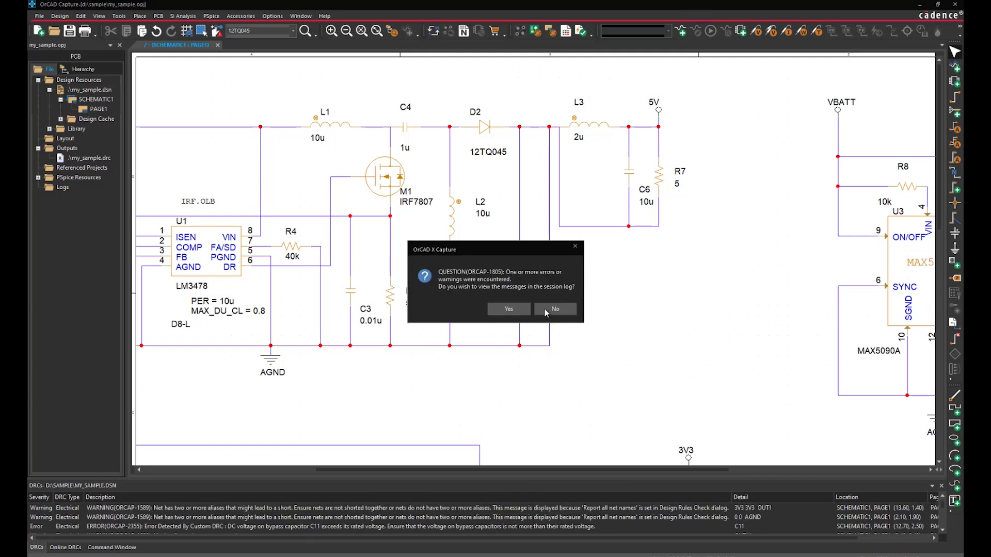
{"action": "left_click", "coordinate": [545, 312]}
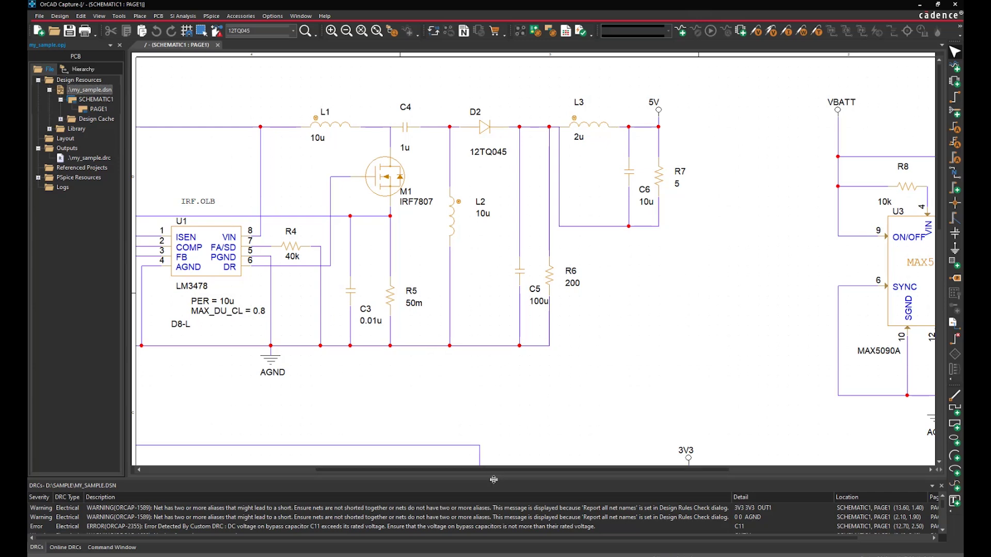
{"action": "left_click_drag", "start_coordinate": [494, 480], "coordinate": [493, 412]}
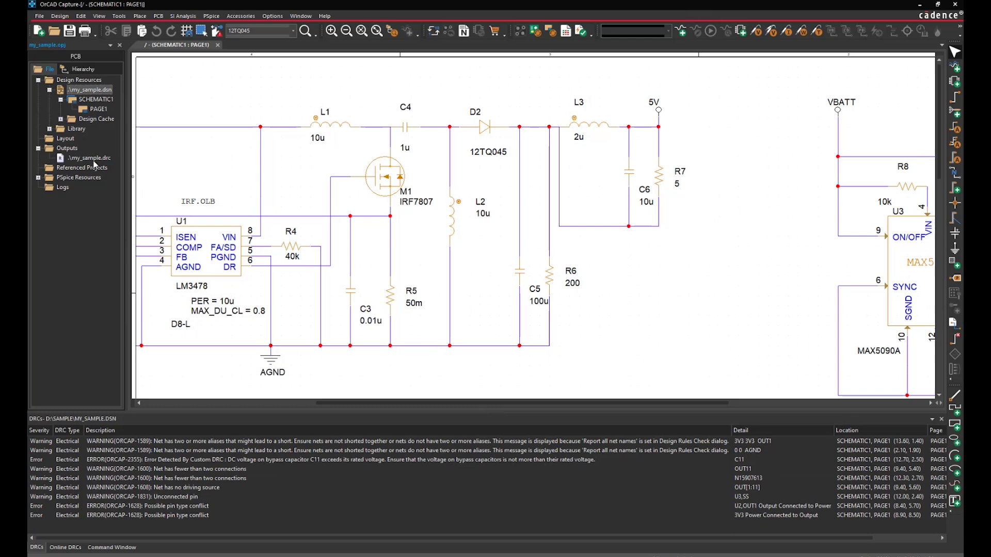
Review my_sample.drc, sort DRC results by Severity, and locate the first pin type conflict
{"action": "double_click", "coordinate": [93, 161]}
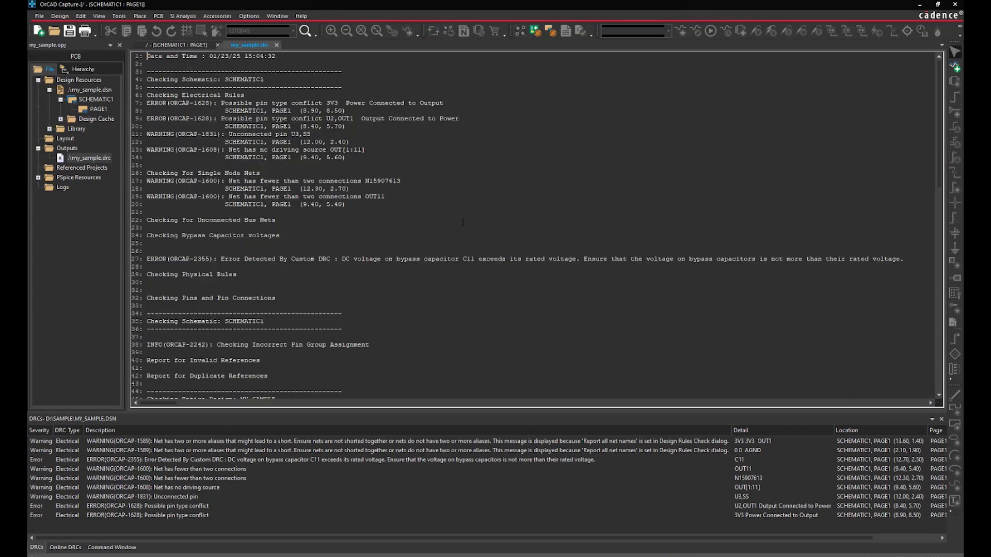
{"action": "scroll", "coordinate": [924, 100], "scroll_direction": "down", "scroll_amount": 5}
{"action": "left_click", "coordinate": [276, 45]}
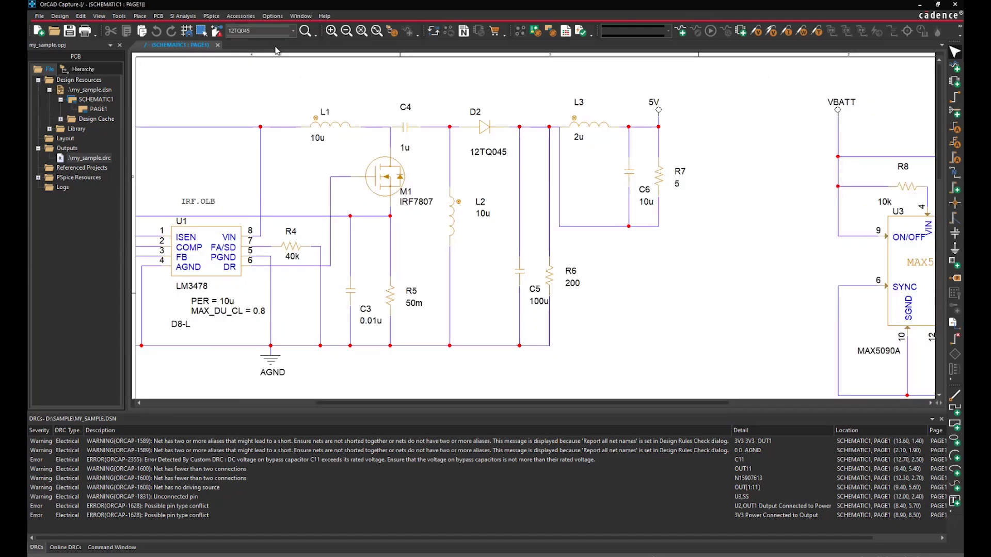
{"action": "left_click", "coordinate": [41, 431]}
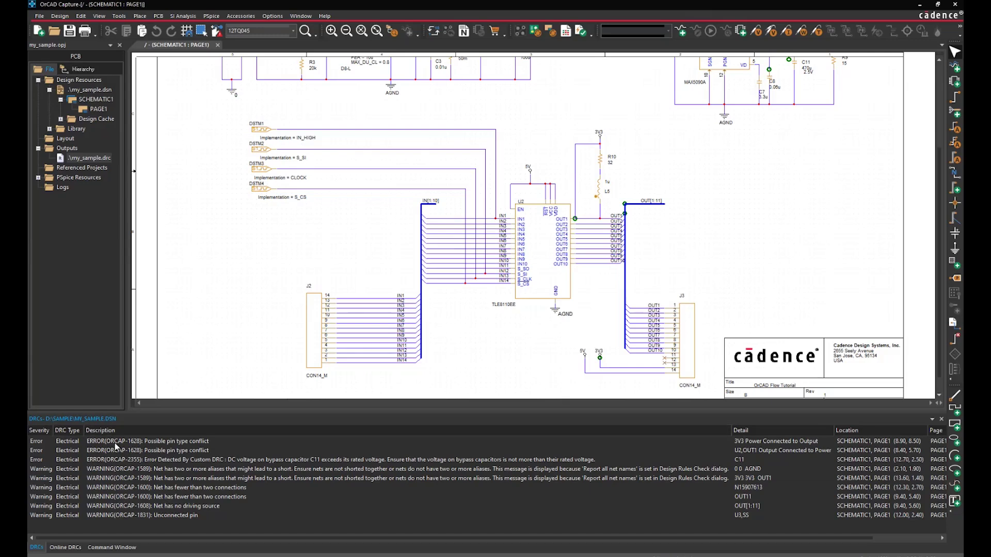
{"action": "double_click", "coordinate": [176, 442]}
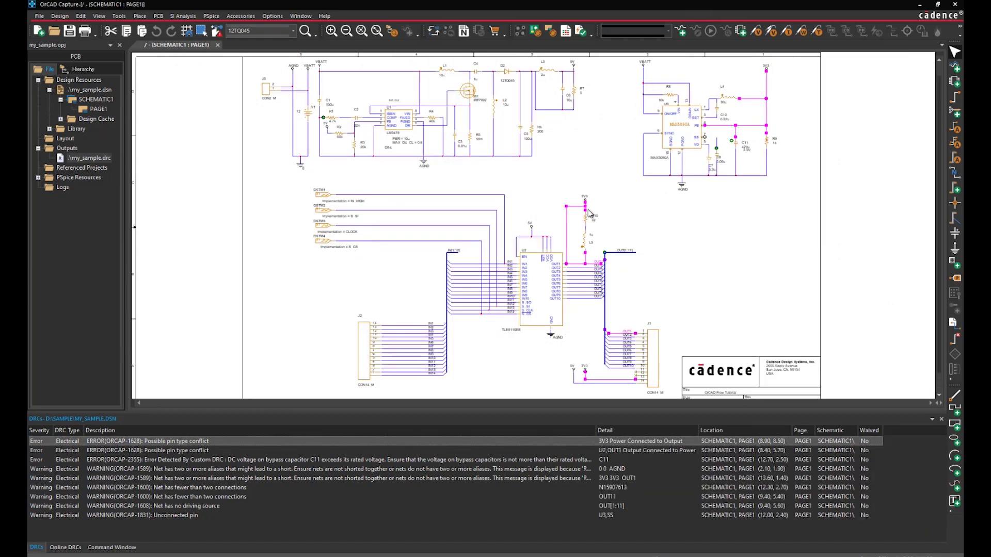
Locate the ORCAP-1589 3V3/OUT1 short and delete the wire tying 3V3 to OUT1
{"action": "double_click", "coordinate": [212, 450]}
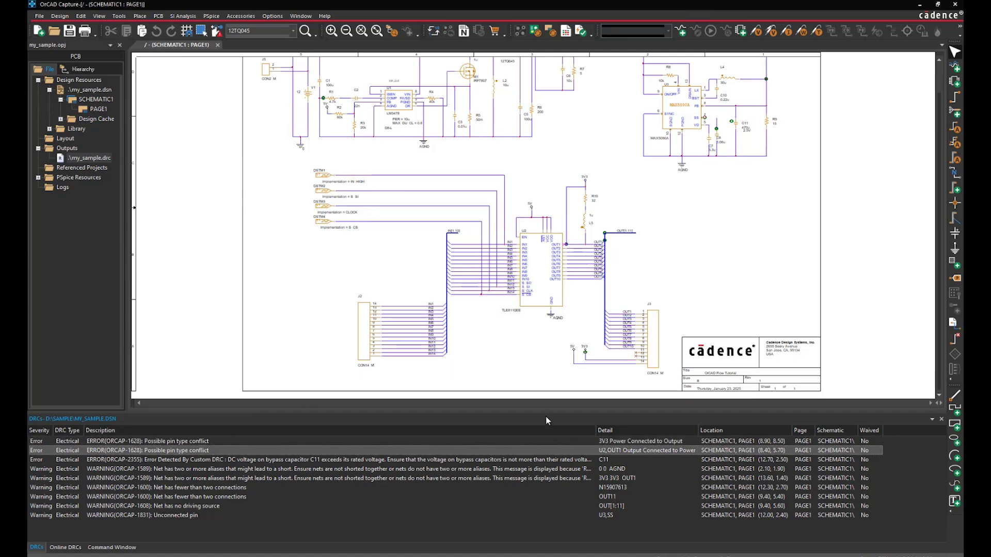
{"action": "left_click", "coordinate": [535, 479]}
{"action": "double_click", "coordinate": [535, 478]}
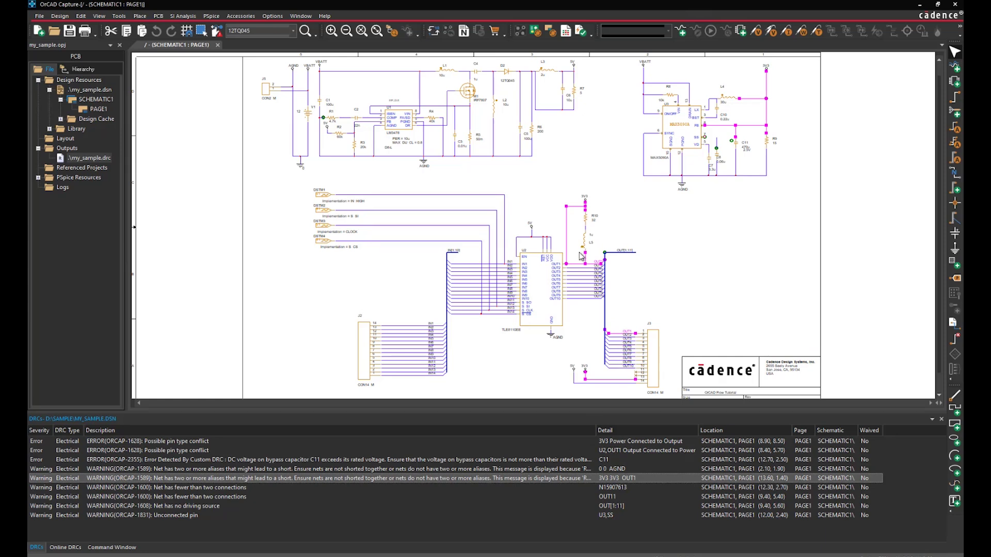
{"action": "scroll", "coordinate": [581, 253], "scroll_direction": "up", "scroll_amount": 2, "text": "ctrl"}
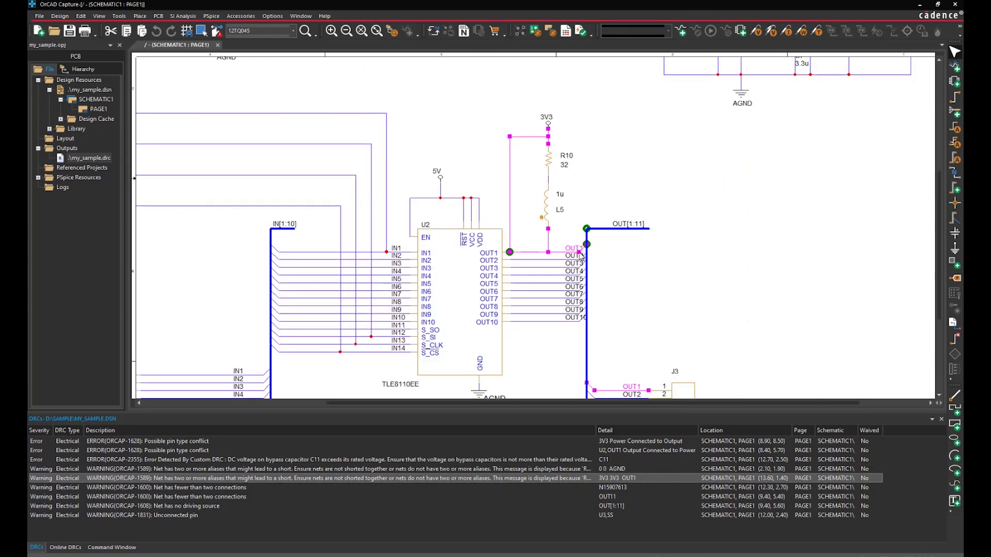
{"action": "left_click", "coordinate": [527, 191]}
{"action": "left_click", "coordinate": [509, 155]}
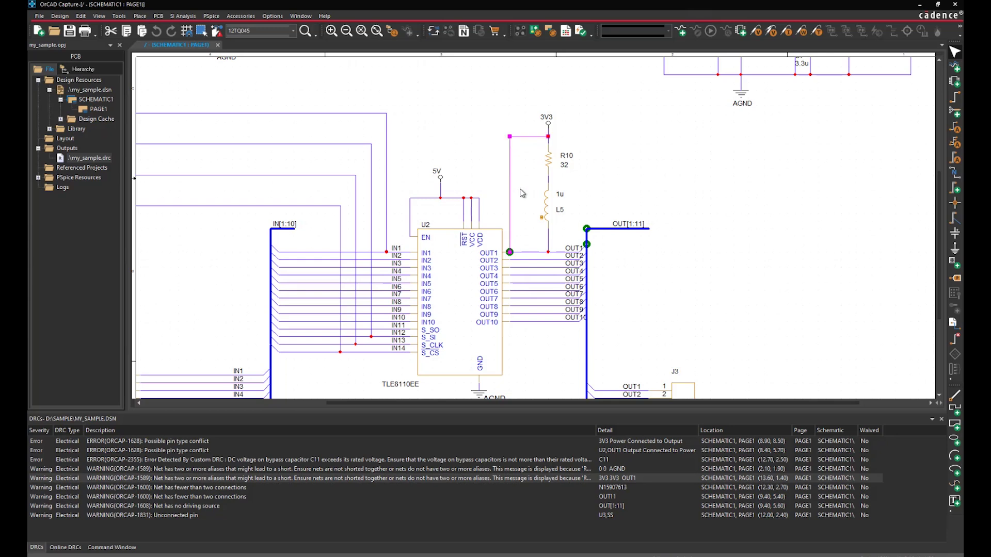
{"action": "key", "text": "Delete"}
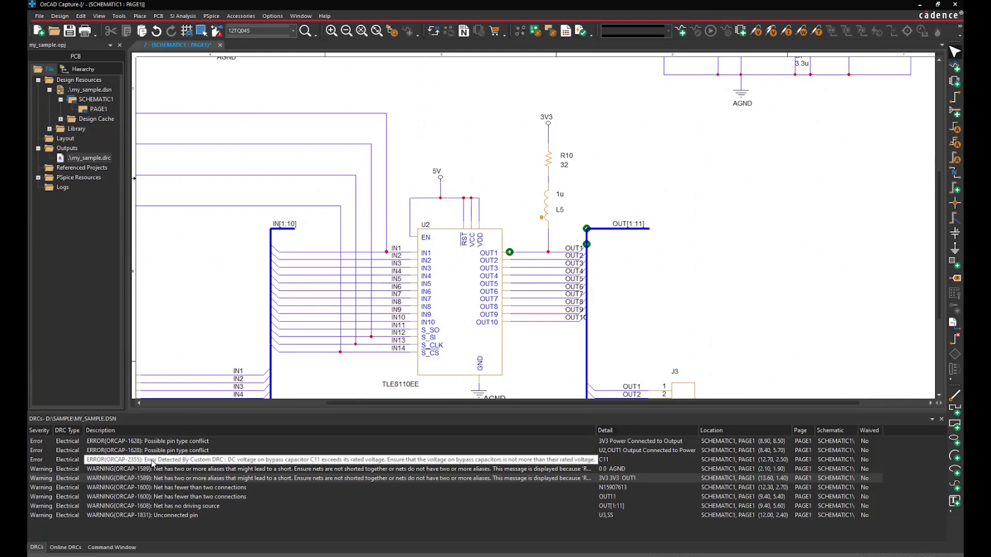
Replace C11 with a C_470u_4VDC capacitor placed on the feedback wire
{"action": "double_click", "coordinate": [165, 460]}
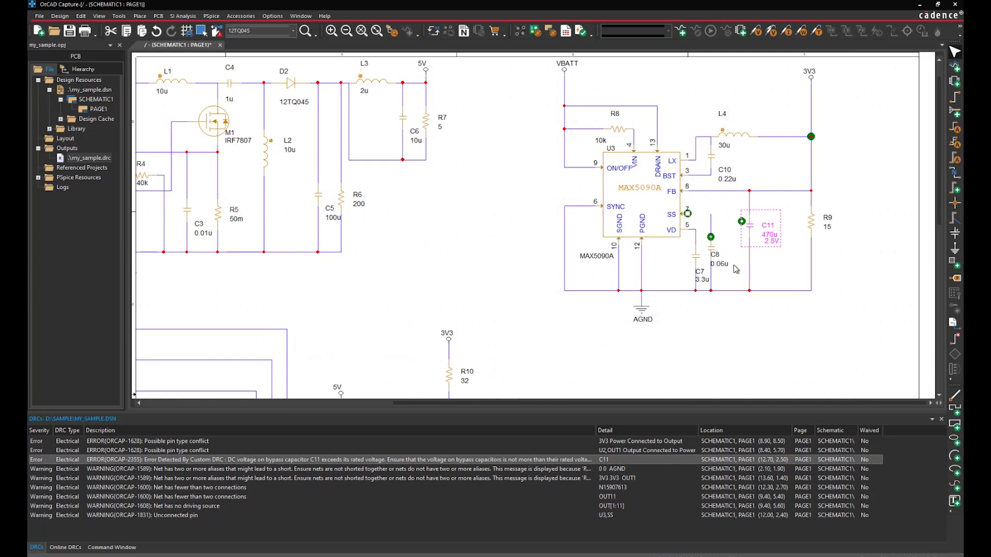
{"action": "left_click", "coordinate": [736, 269]}
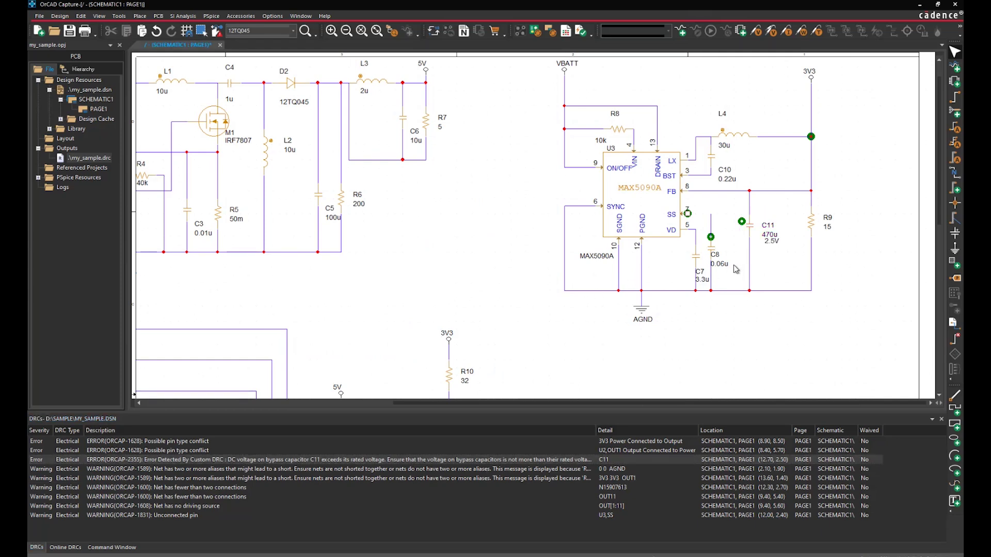
{"action": "key", "text": "p"}
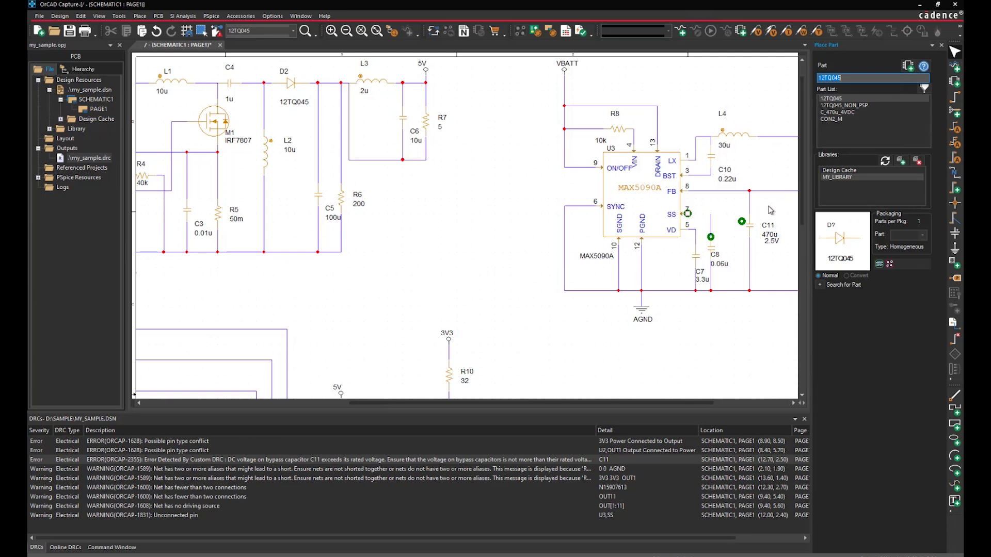
{"action": "left_click", "coordinate": [750, 230]}
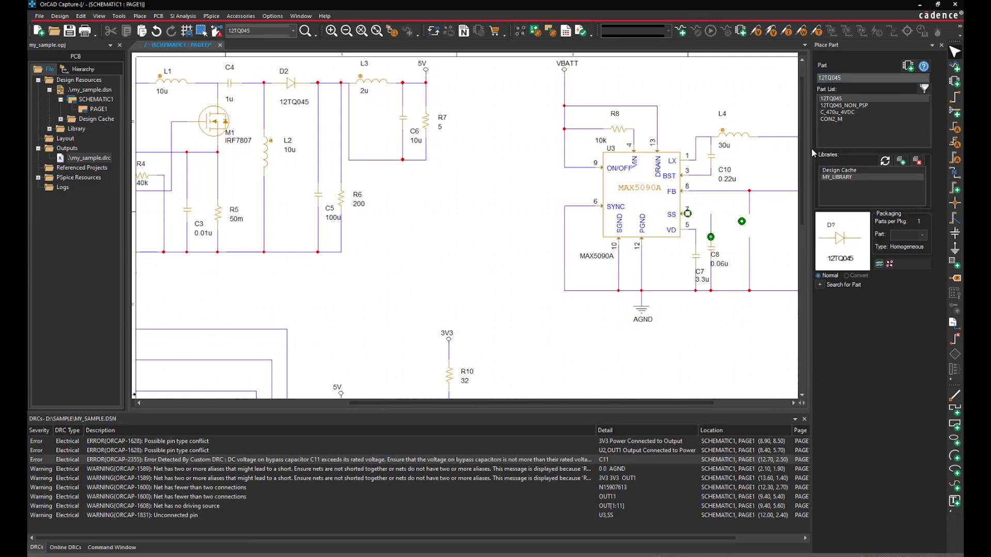
{"action": "left_click", "coordinate": [831, 112]}
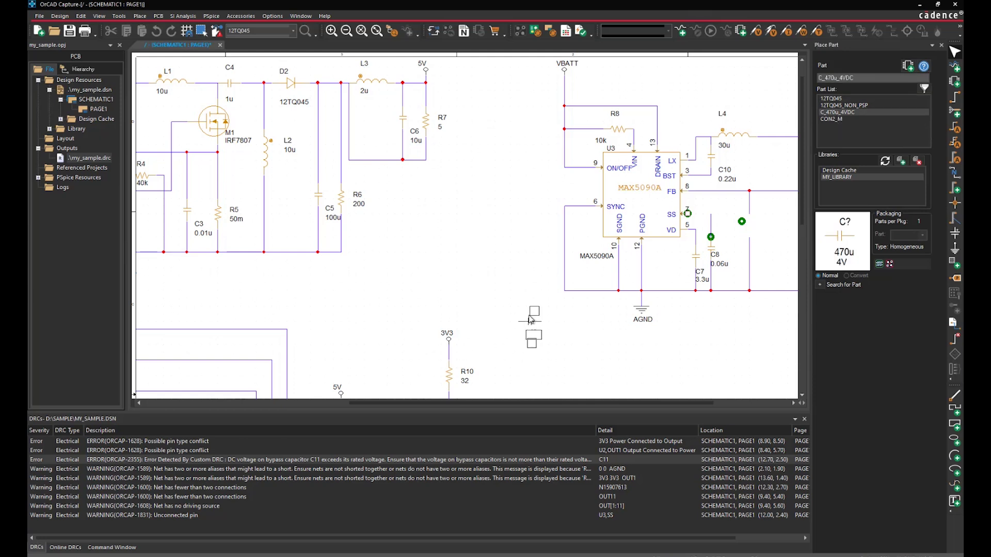
{"action": "left_click", "coordinate": [748, 224]}
{"action": "key", "text": "Escape"}
Move the new C11's 4V label just under its 470u value
{"action": "left_click", "coordinate": [746, 245]}
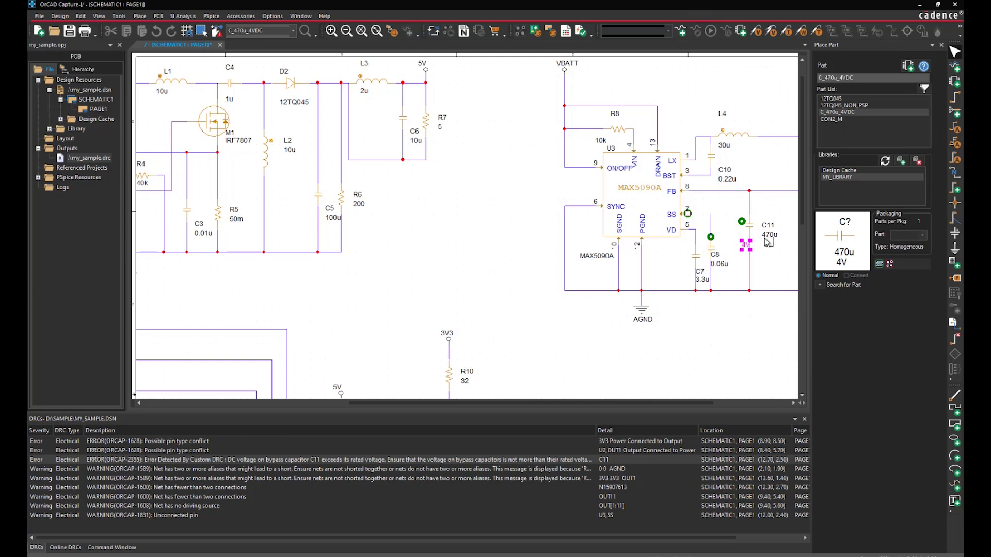
{"action": "left_click_drag", "start_coordinate": [746, 245], "coordinate": [768, 241]}
{"action": "left_click", "coordinate": [761, 279]}
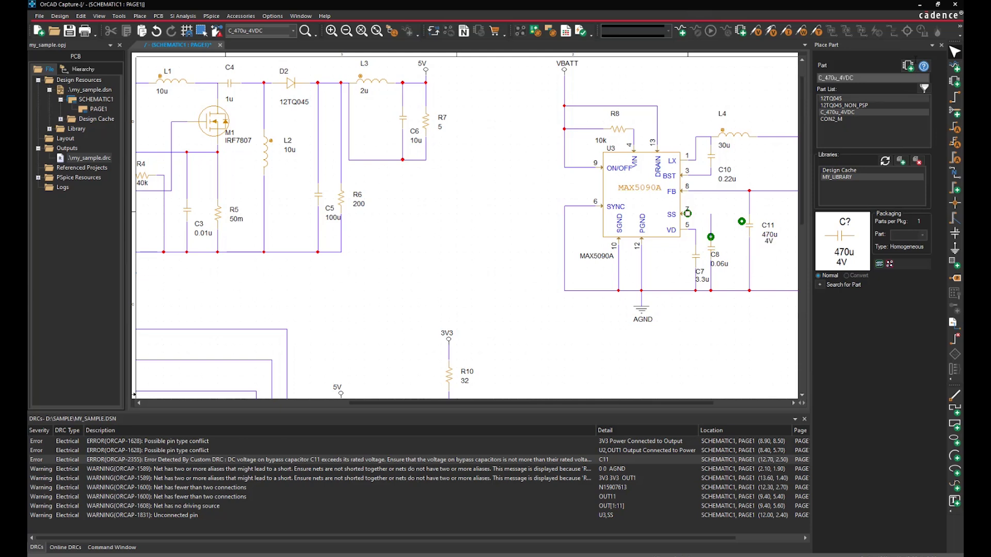
{"action": "left_click", "coordinate": [942, 44]}
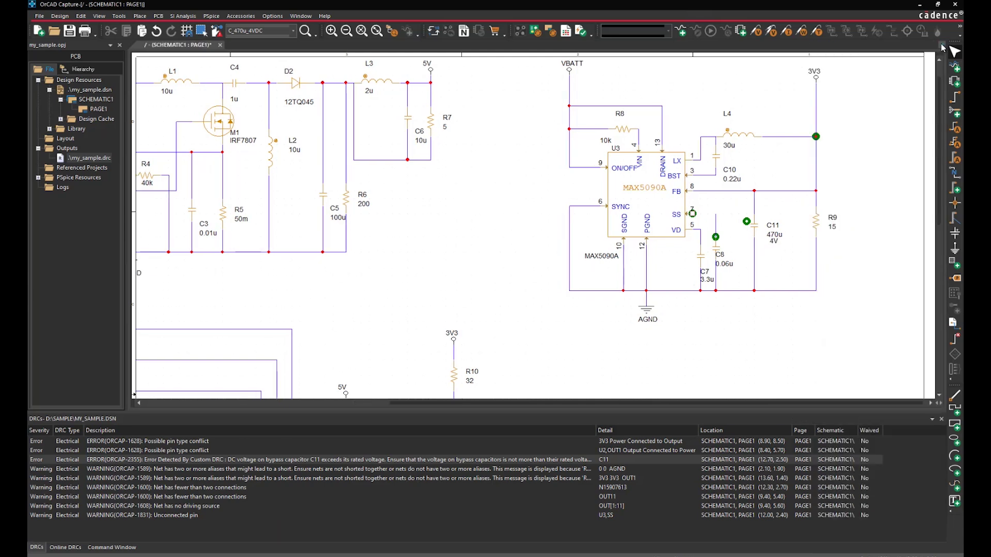
Waive the ORCAP-1589 AGND multiple-aliases DRC marker at resistor R1
{"action": "left_click", "coordinate": [388, 471]}
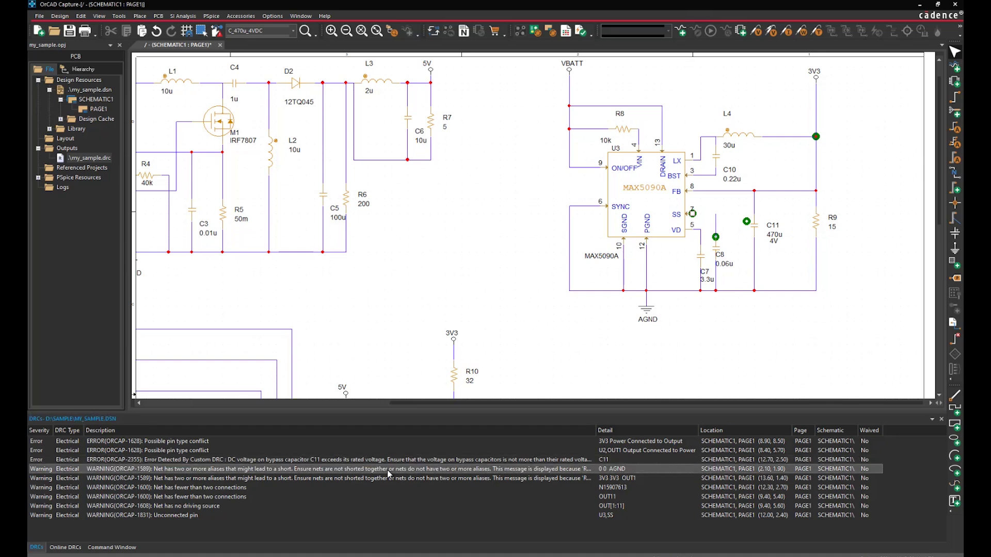
{"action": "double_click", "coordinate": [388, 471]}
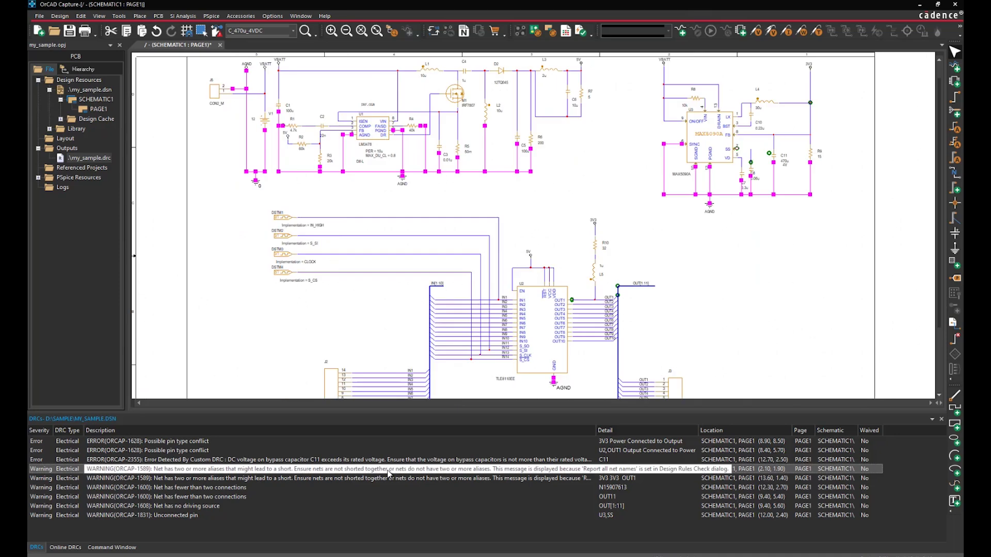
{"action": "left_click", "coordinate": [580, 203]}
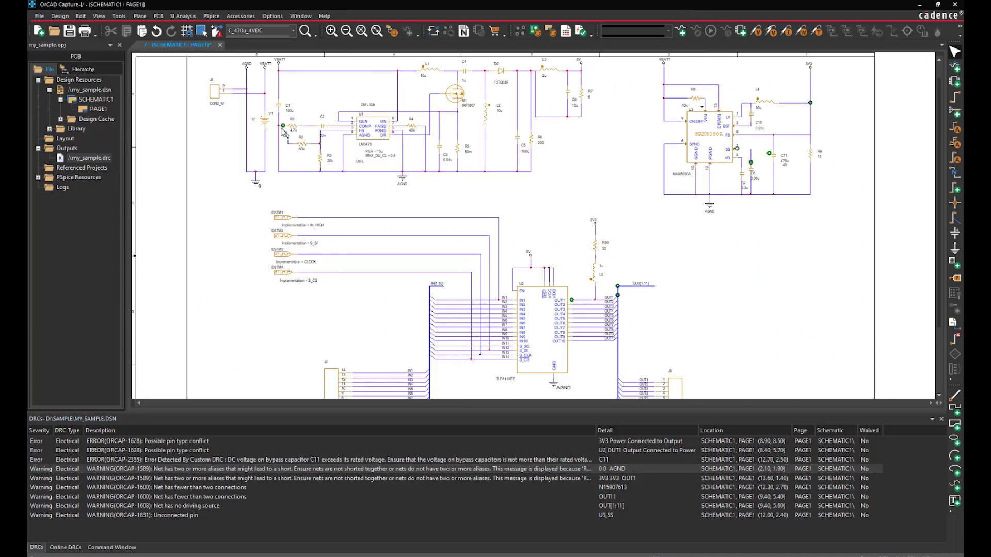
{"action": "scroll", "coordinate": [284, 132], "scroll_direction": "up", "scroll_amount": 2, "text": "ctrl"}
{"action": "right_click", "coordinate": [330, 231]}
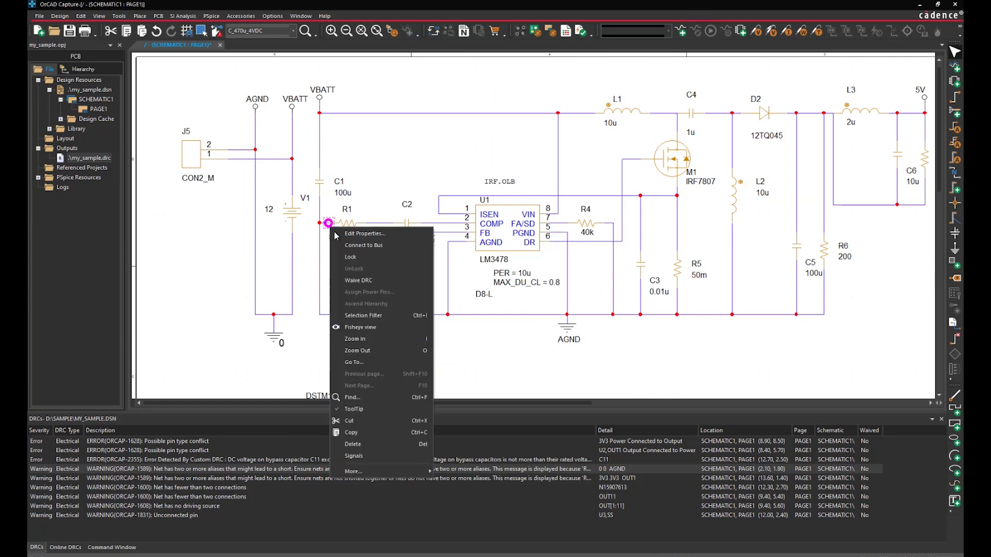
{"action": "left_click", "coordinate": [358, 281]}
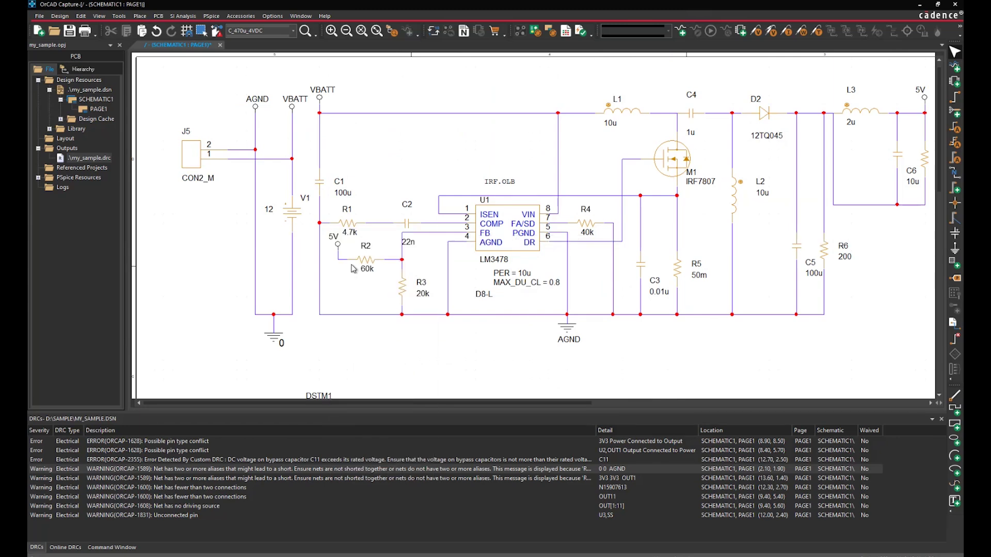
{"action": "scroll", "coordinate": [363, 288], "scroll_direction": "down", "scroll_amount": 2, "text": "ctrl"}
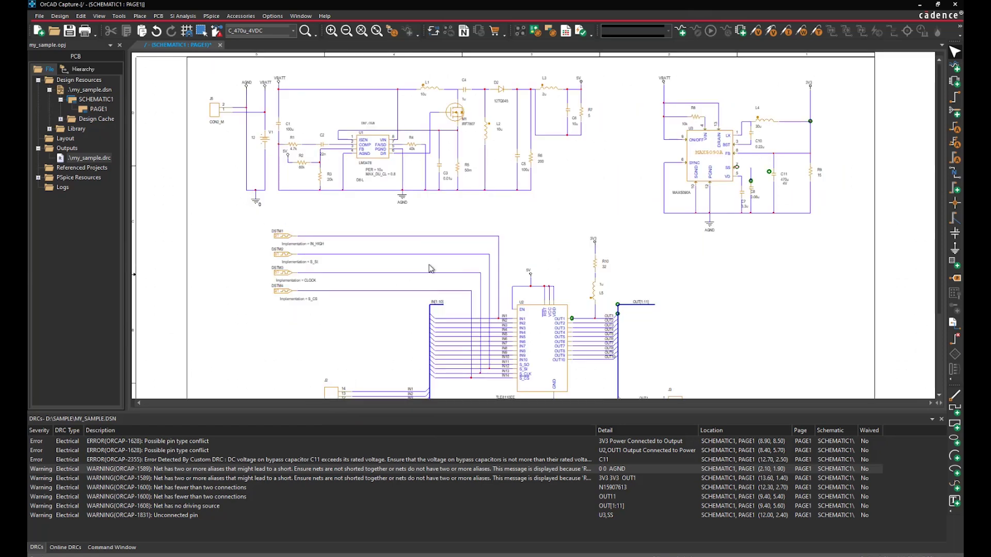
Wire the MAX5090A's unconnected SS pin 7 to capacitor C8's lead
{"action": "double_click", "coordinate": [604, 491]}
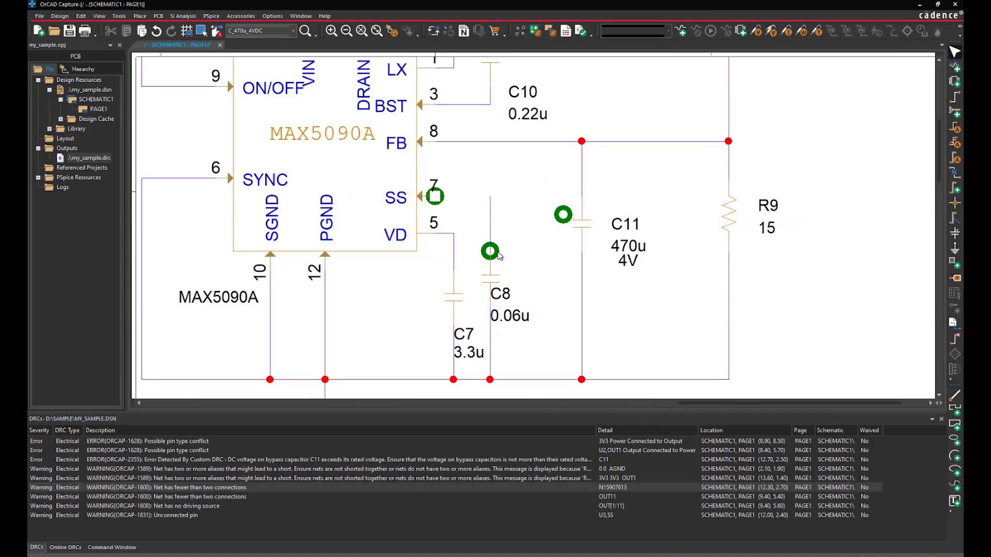
{"action": "mouse_move", "coordinate": [499, 255]}
{"action": "mouse_move", "coordinate": [443, 199]}
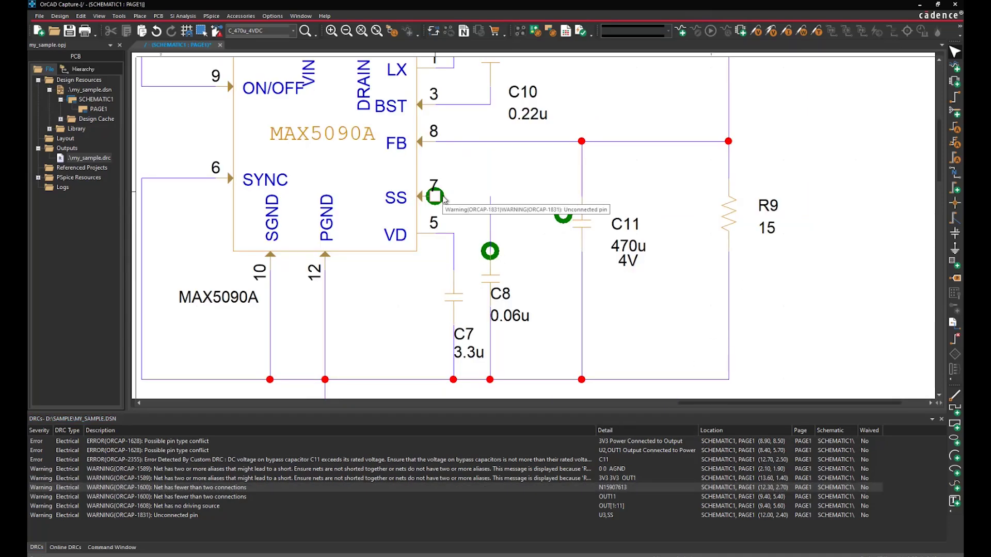
{"action": "key", "text": "w"}
{"action": "left_click", "coordinate": [435, 196]}
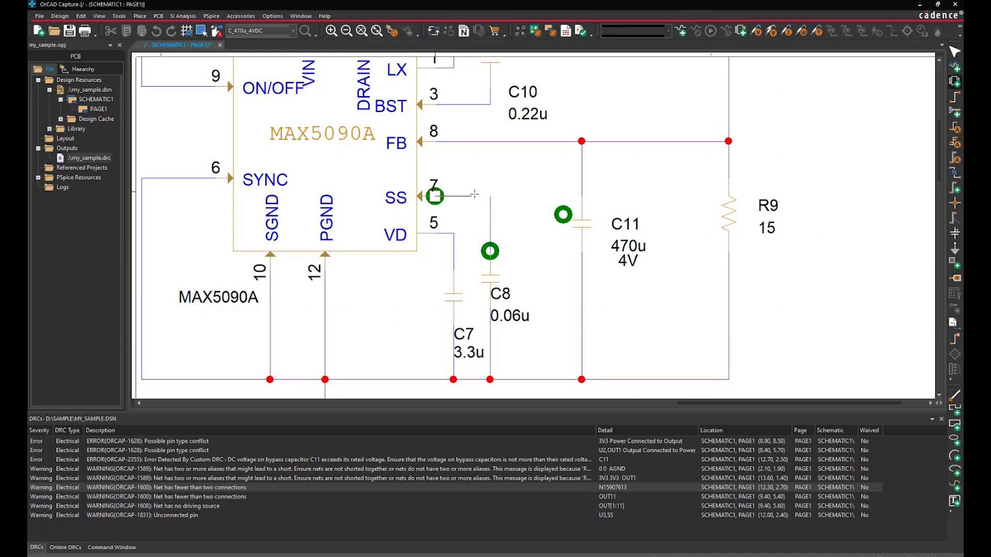
{"action": "left_click", "coordinate": [490, 196]}
{"action": "key", "text": "Escape"}
{"action": "left_click", "coordinate": [435, 196]}
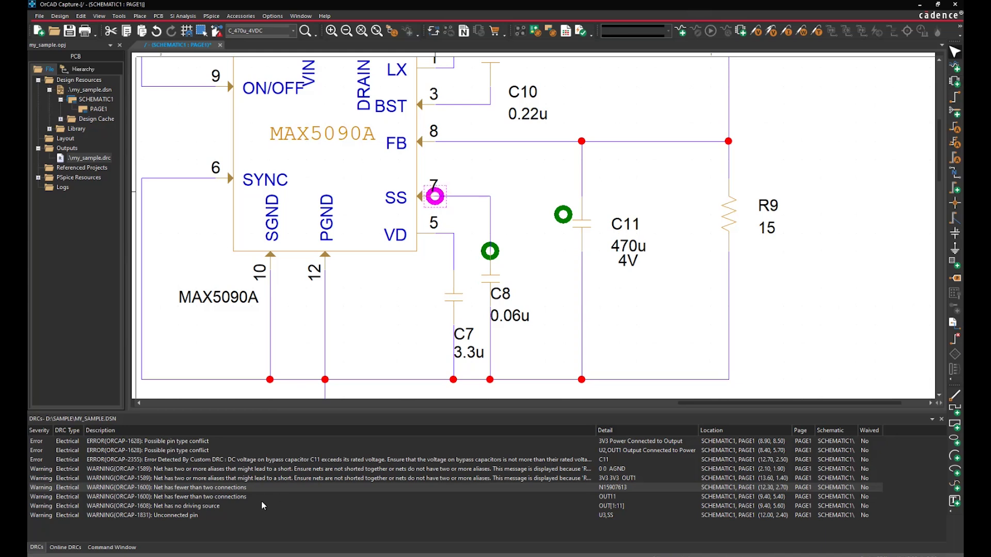
{"action": "left_click", "coordinate": [259, 498]}
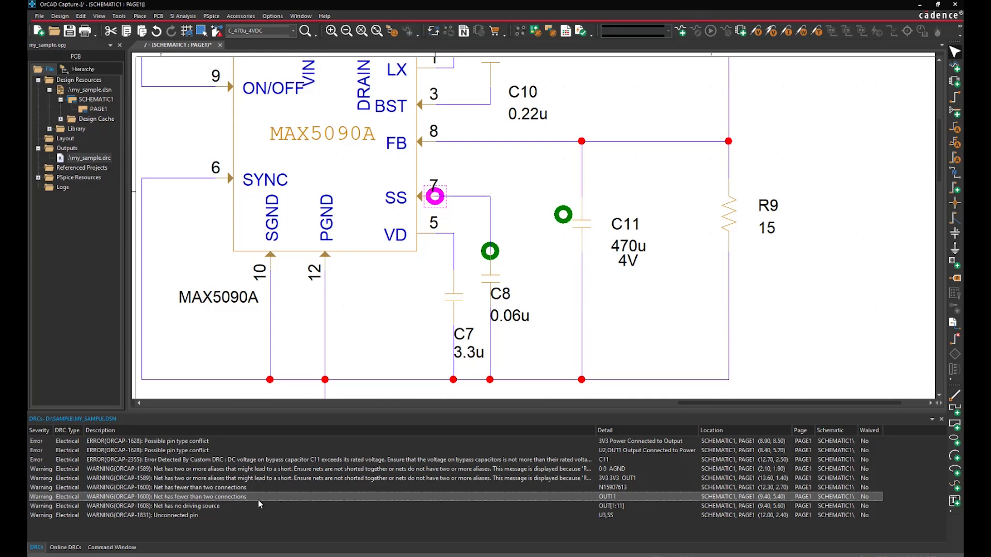
Change the OUT[1:11] bus alias beside U2 to OUT[1:10]
{"action": "double_click", "coordinate": [258, 498]}
{"action": "double_click", "coordinate": [550, 81]}
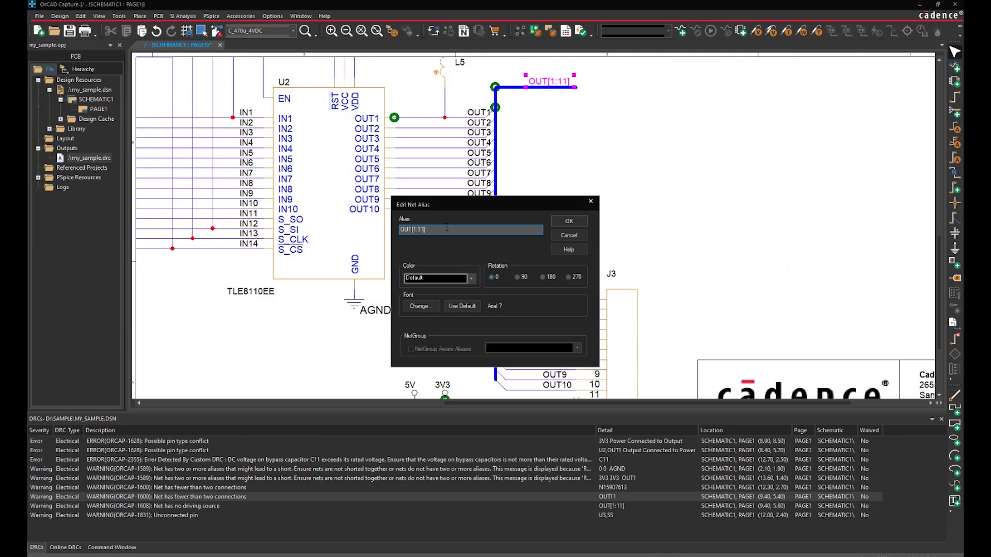
{"action": "key", "text": "BackSpace"}
{"action": "type", "text": "0"}
{"action": "key", "text": "Return"}
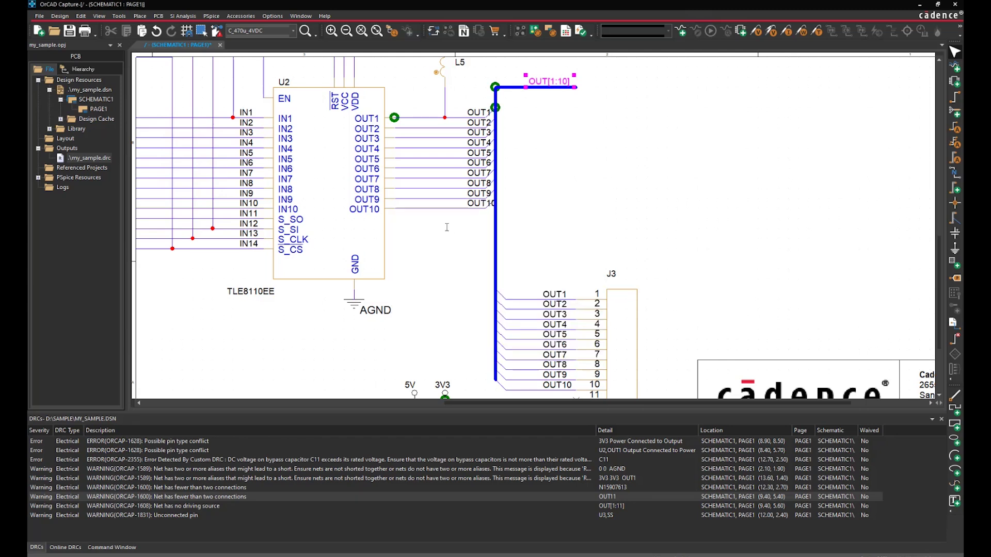
{"action": "left_click", "coordinate": [448, 228]}
{"action": "key", "text": "Home"}
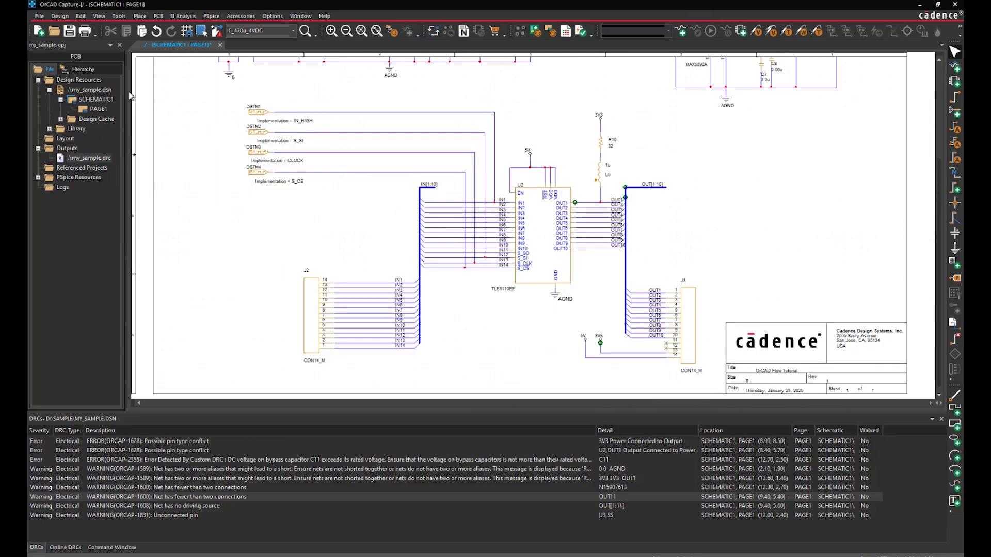
Save my_sample.dsn and rerun the batch Design Rules Check
{"action": "left_click", "coordinate": [93, 90]}
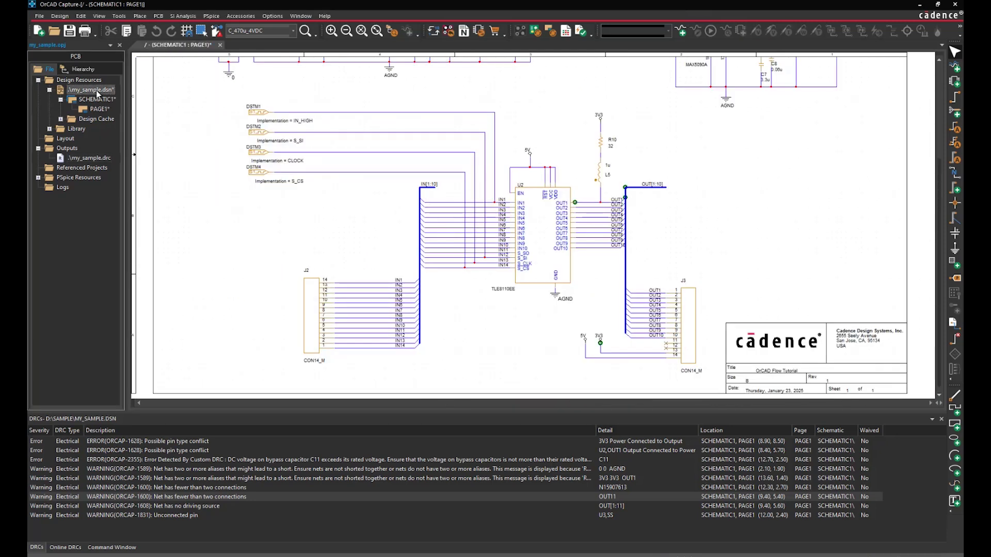
{"action": "left_click", "coordinate": [69, 33]}
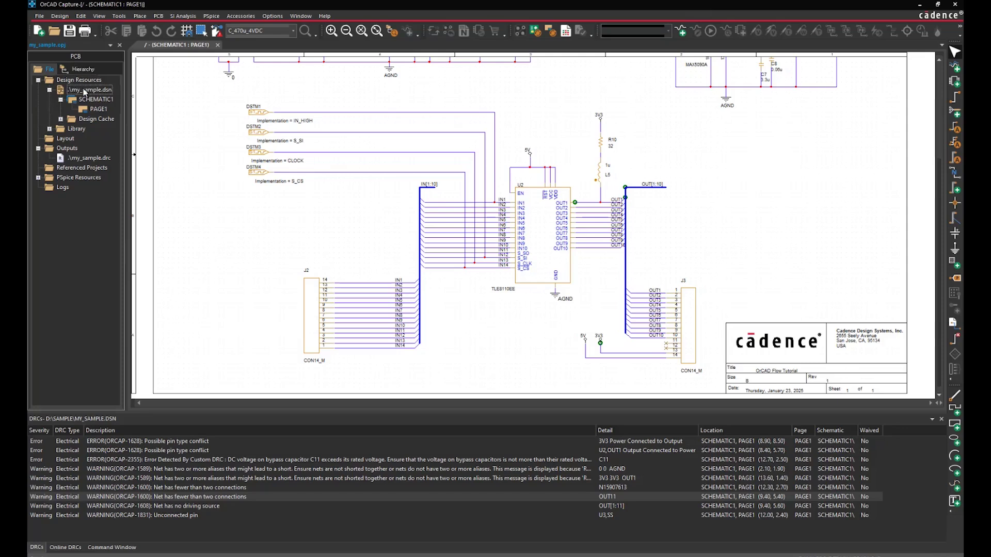
{"action": "left_click", "coordinate": [158, 16]}
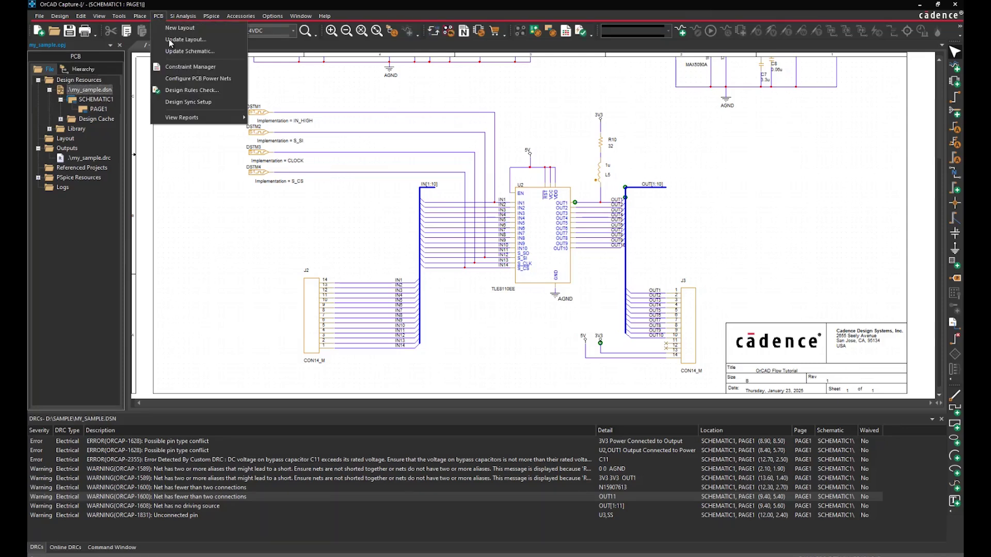
{"action": "left_click", "coordinate": [179, 91]}
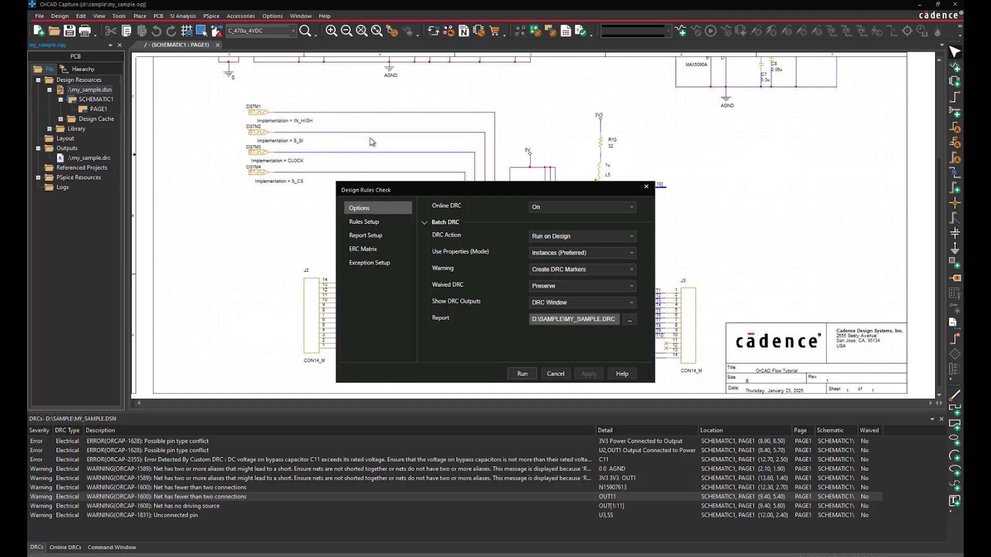
{"action": "left_click", "coordinate": [523, 374]}
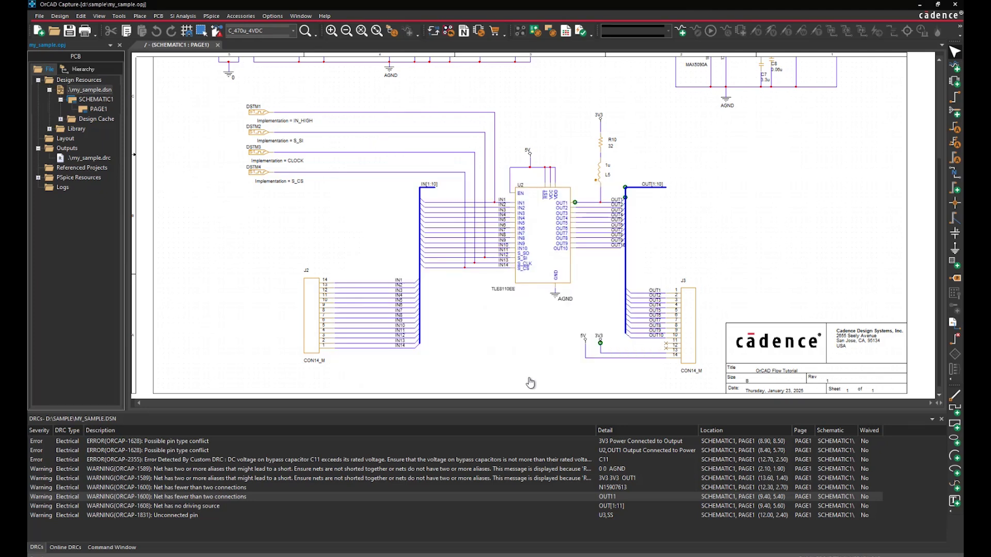